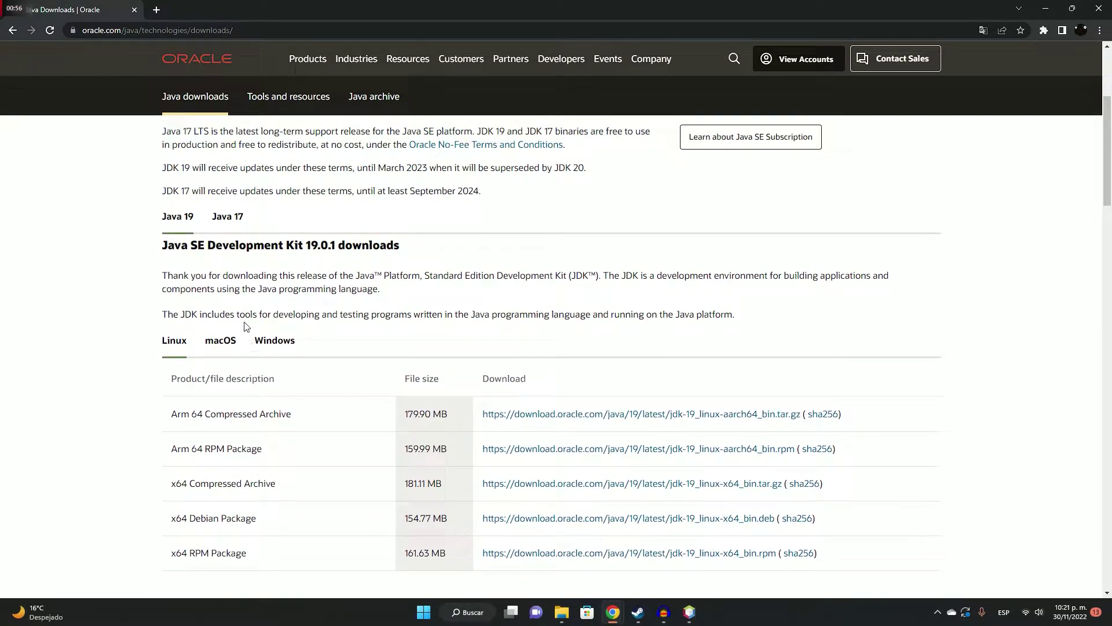
Step: Compare the Windows x64 Installer file sizes of Java 17 and Java 19 on the Java downloads page
click(229, 226)
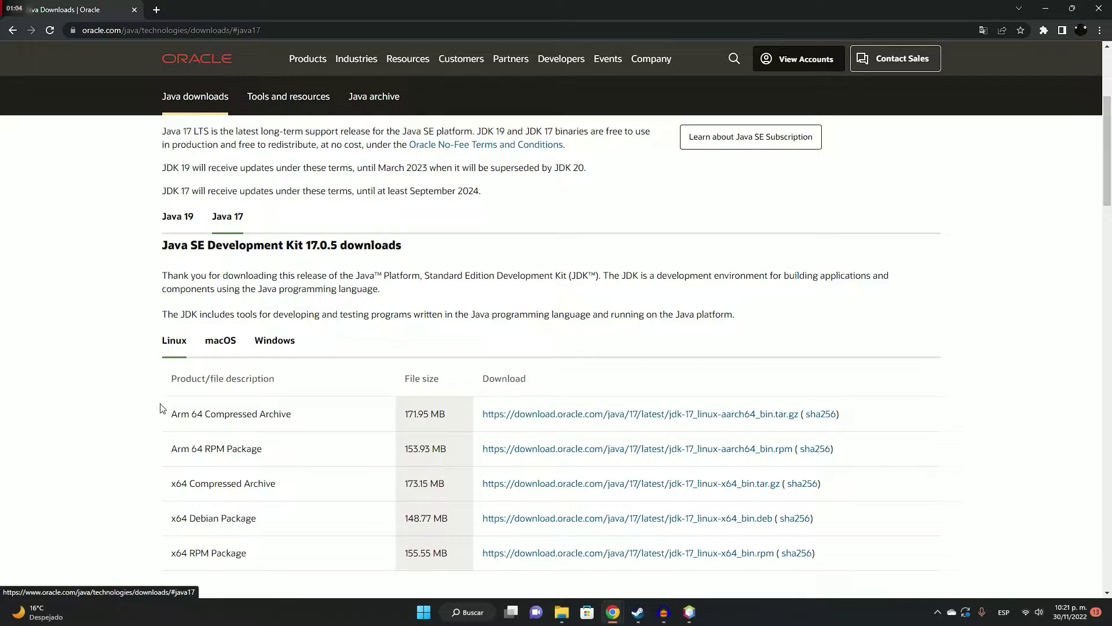
scroll(265, 365, down, 2)
scroll(266, 364, up, 2)
click(275, 340)
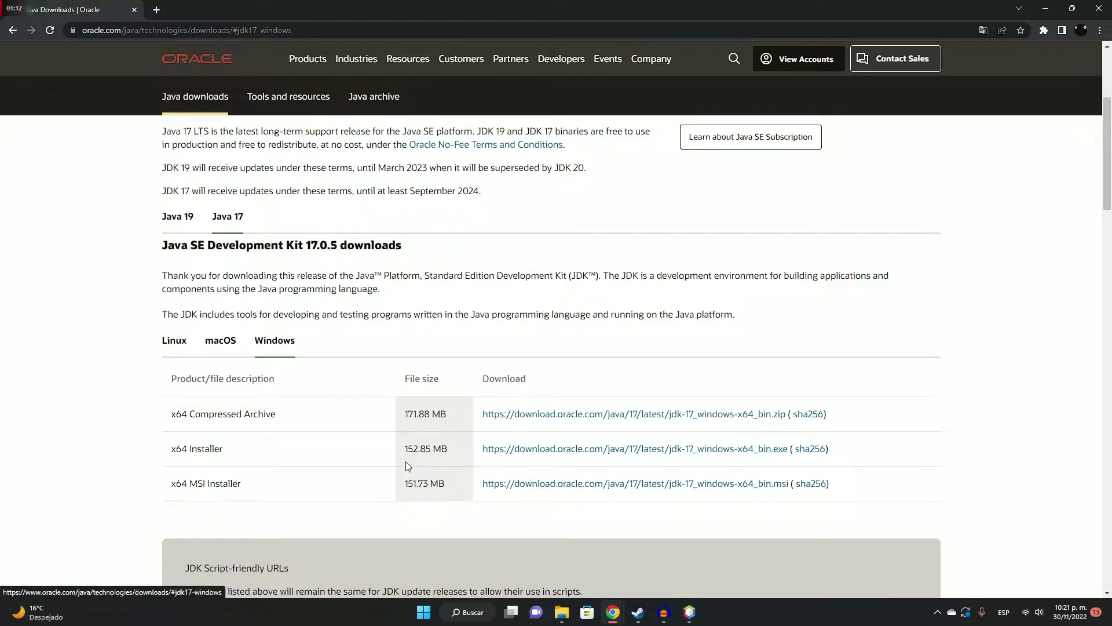
drag(405, 449, 449, 447)
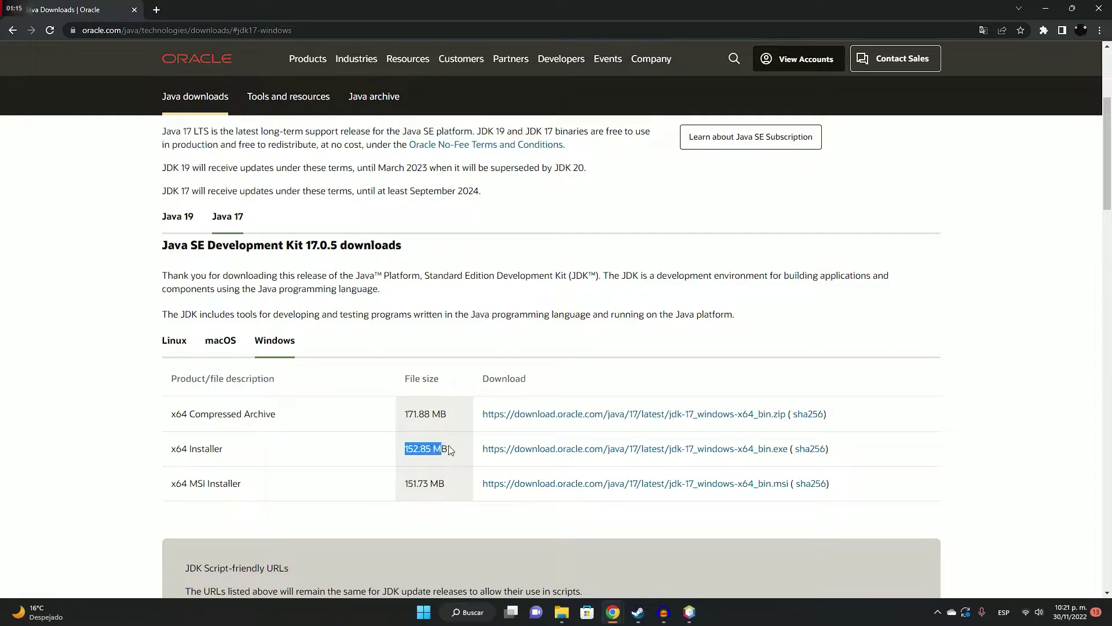
click(177, 217)
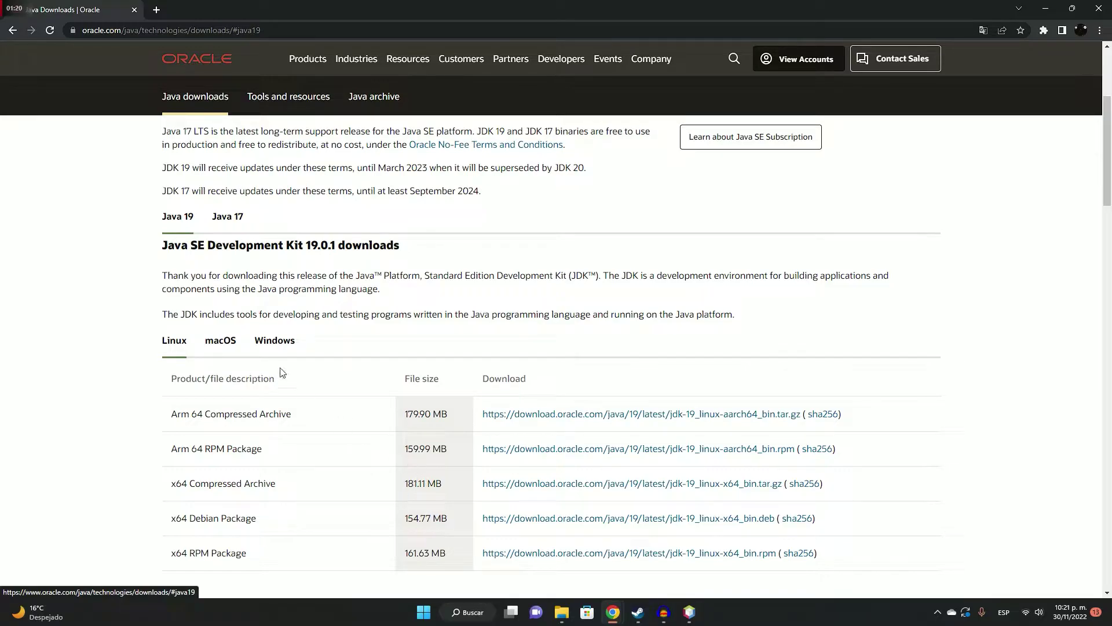
click(284, 347)
drag(450, 451, 398, 459)
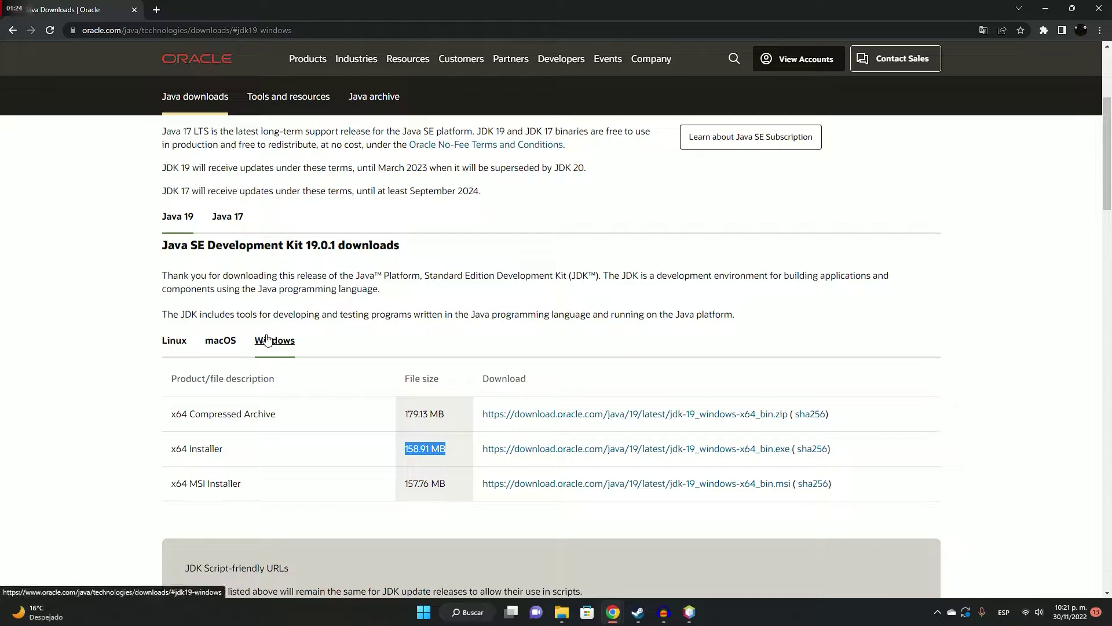
Step: Download the Java 17 x64 Installer for Windows, jdk-17_windows-x64_bin.exe
click(227, 216)
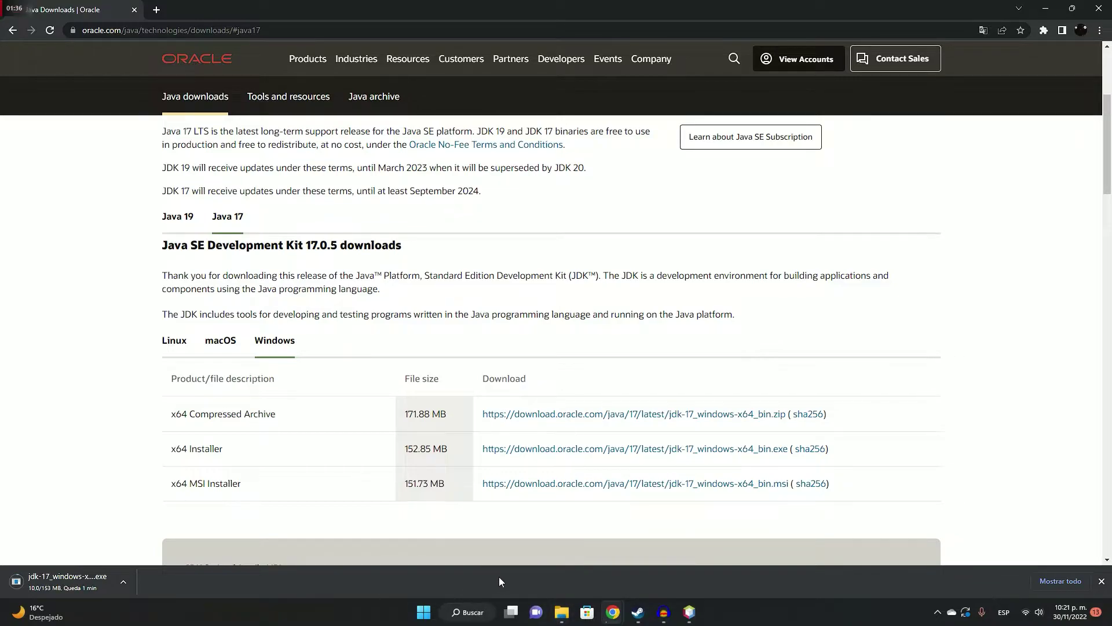
Step: Switch to Apache NetBeans IDE 15 and examine the description and active status of the installed Java SE plugin
click(689, 611)
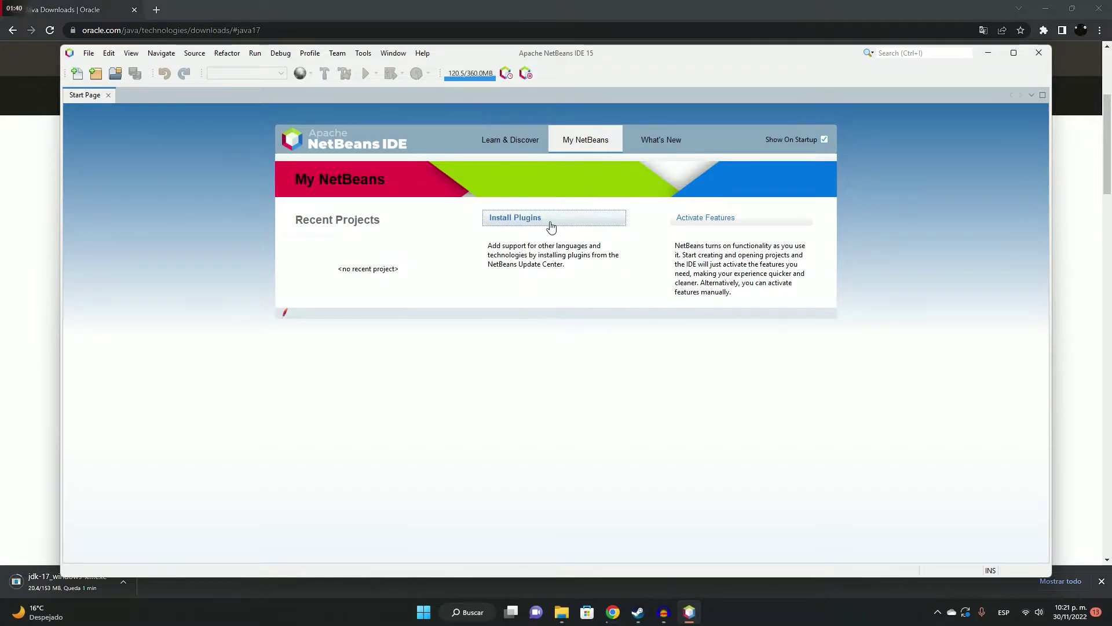
click(548, 224)
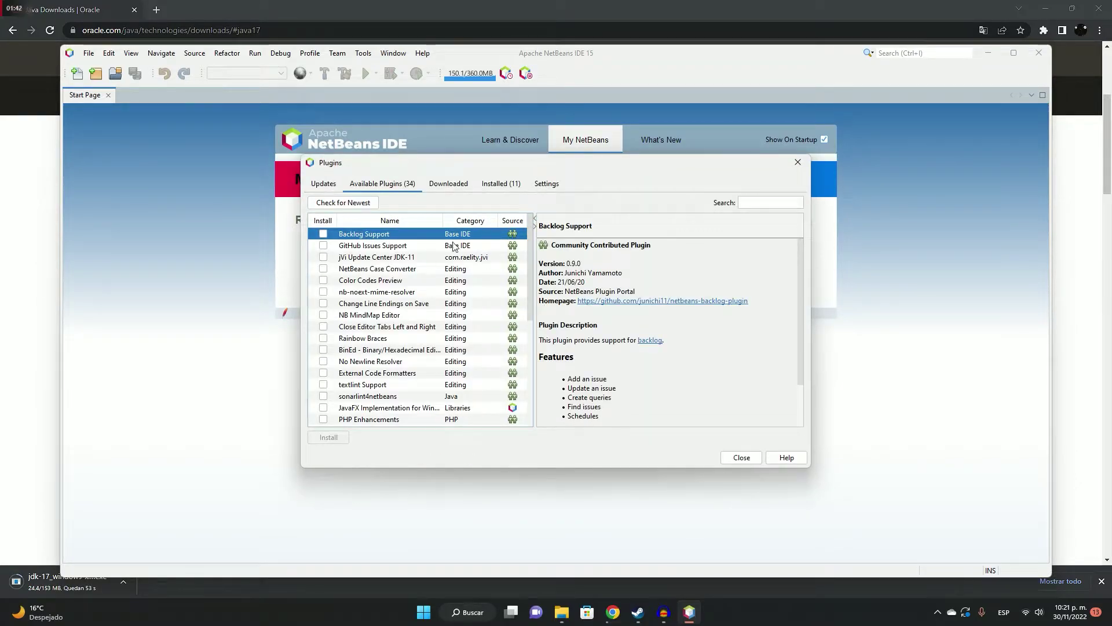
click(501, 184)
click(350, 245)
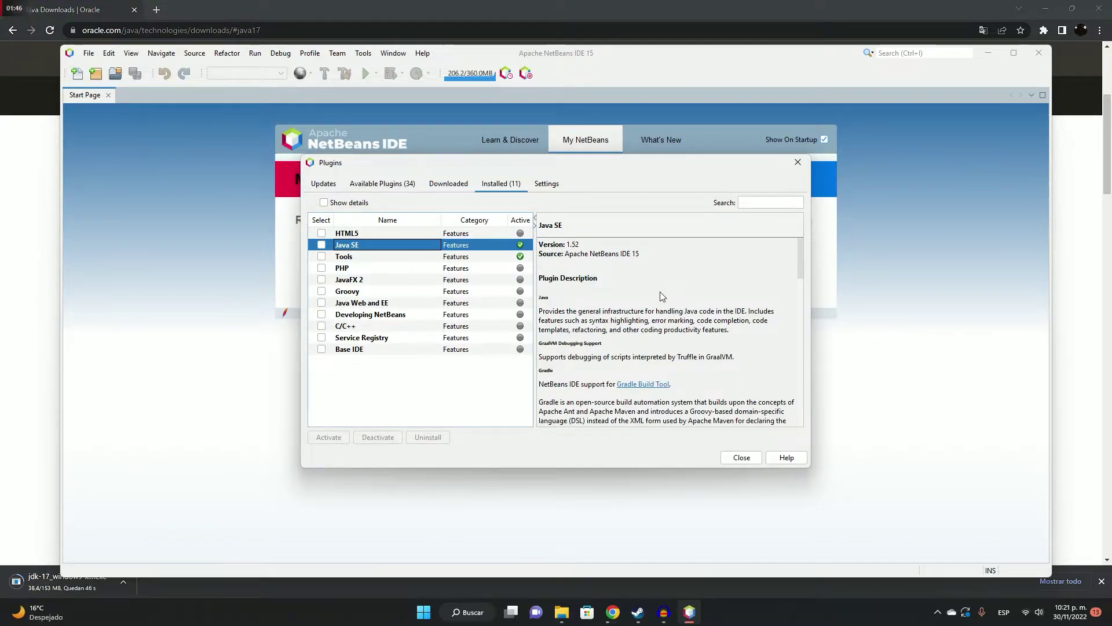
scroll(714, 313, down, 10)
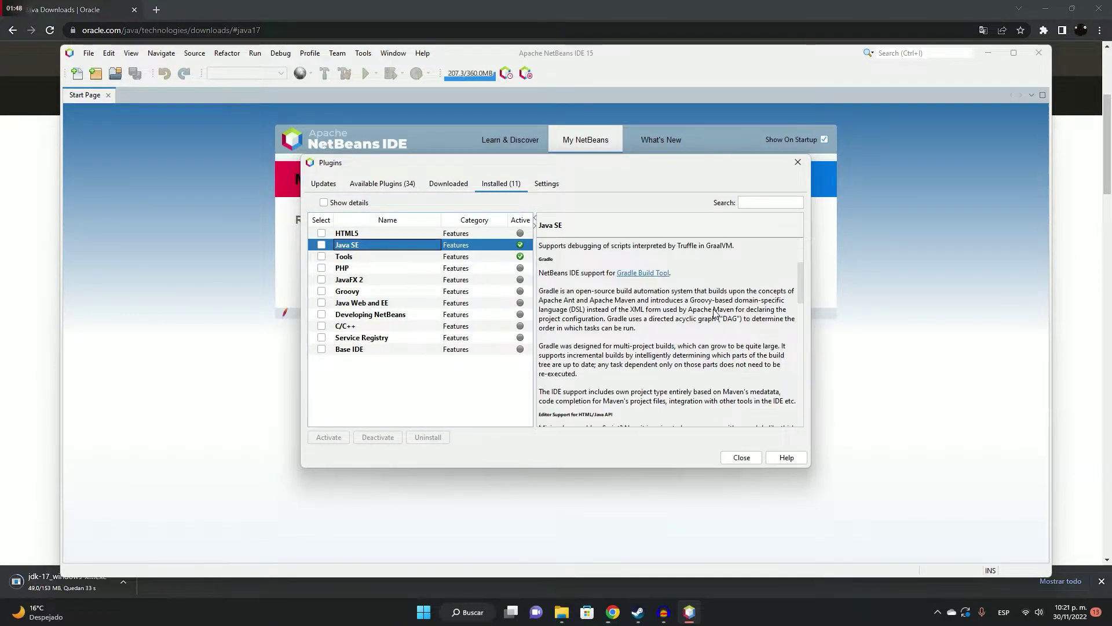
scroll(682, 322, up, 10)
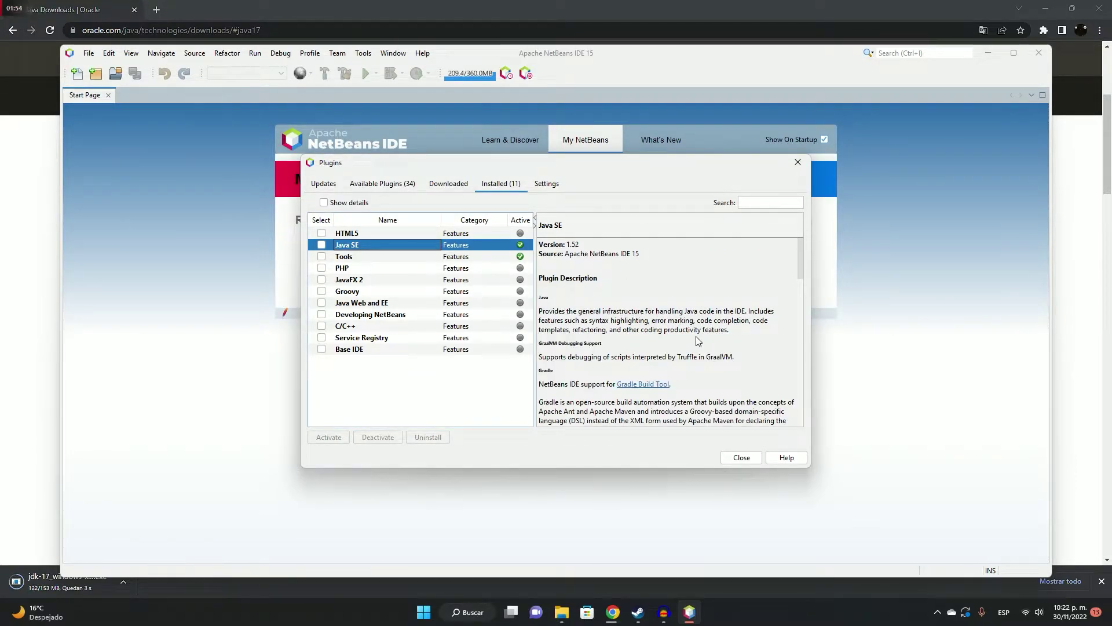
click(521, 246)
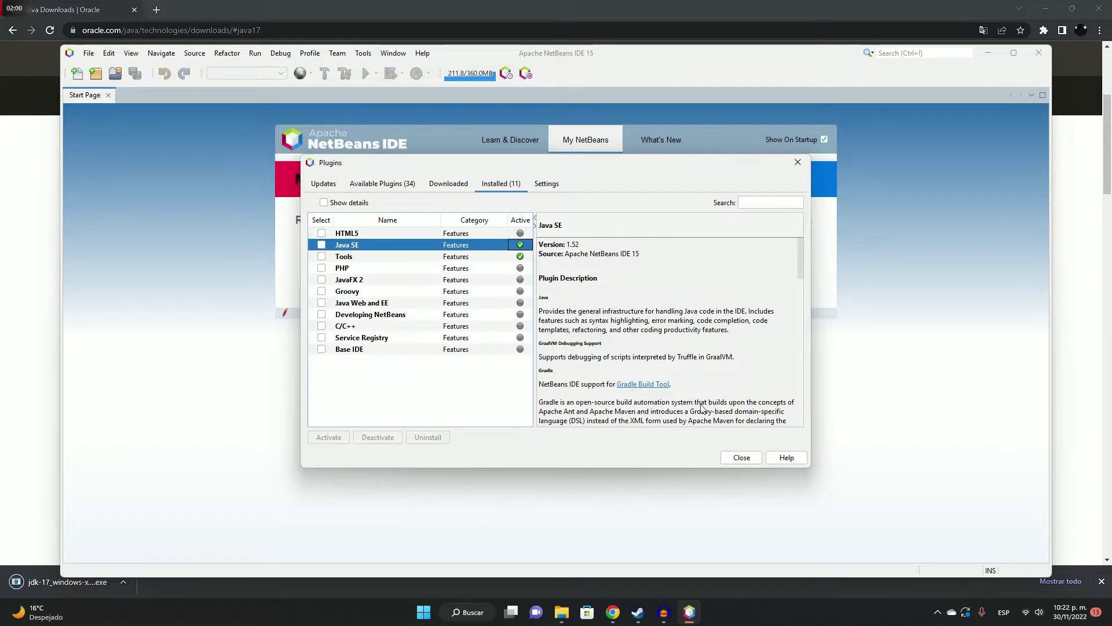
Step: Close the Plugins window and exit NetBeans
click(798, 163)
click(1041, 53)
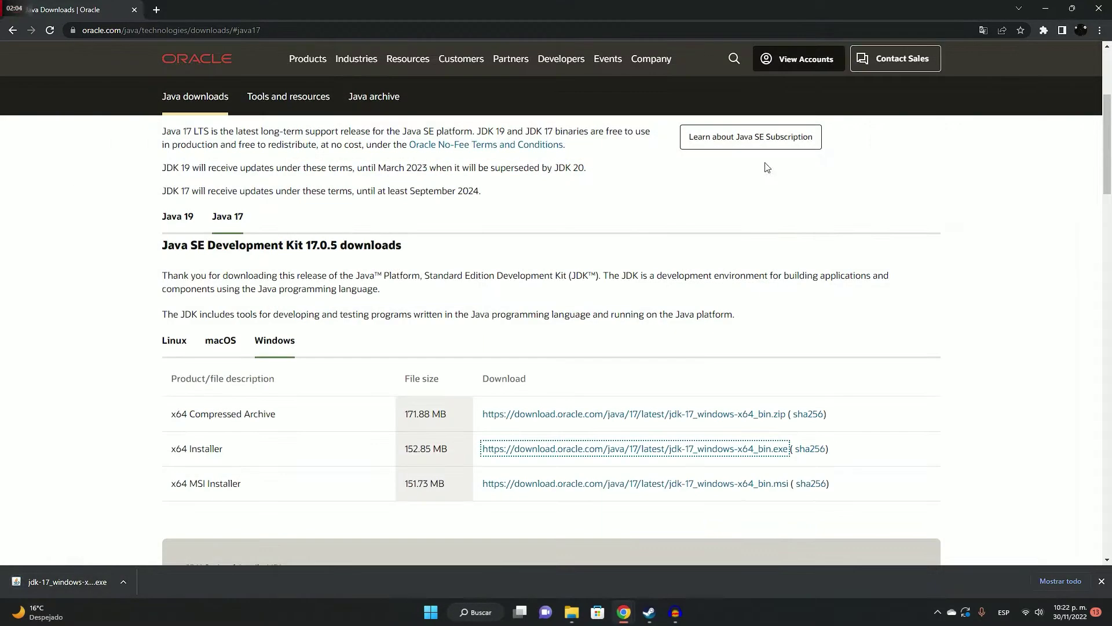
Step: Open the Control Panel's list for uninstalling or changing programs through the Windows search
click(503, 610)
click(427, 282)
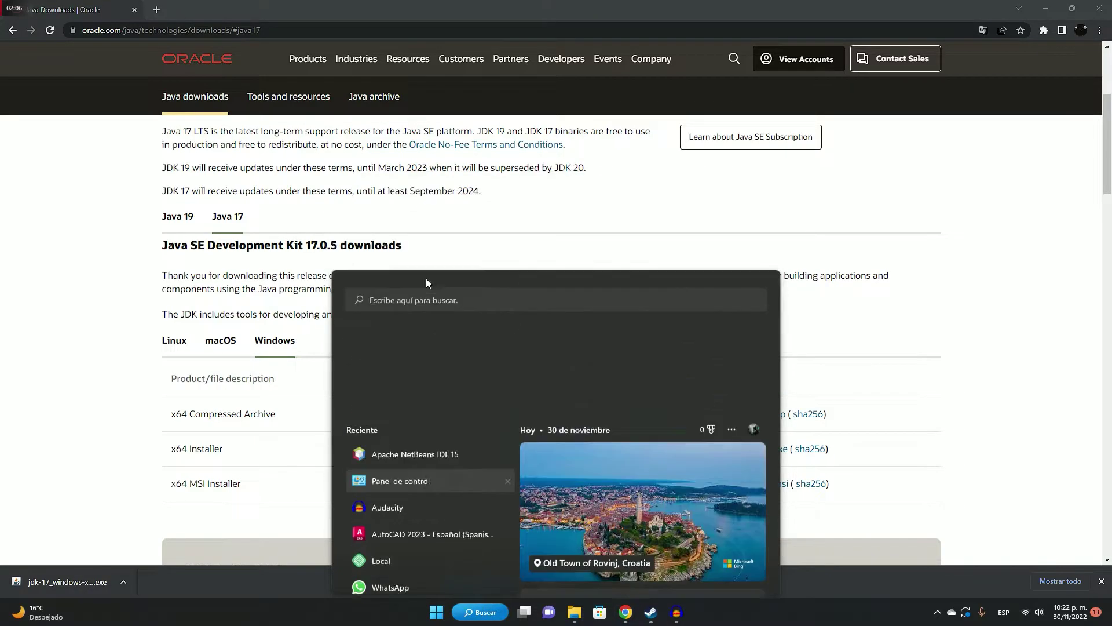
click(434, 231)
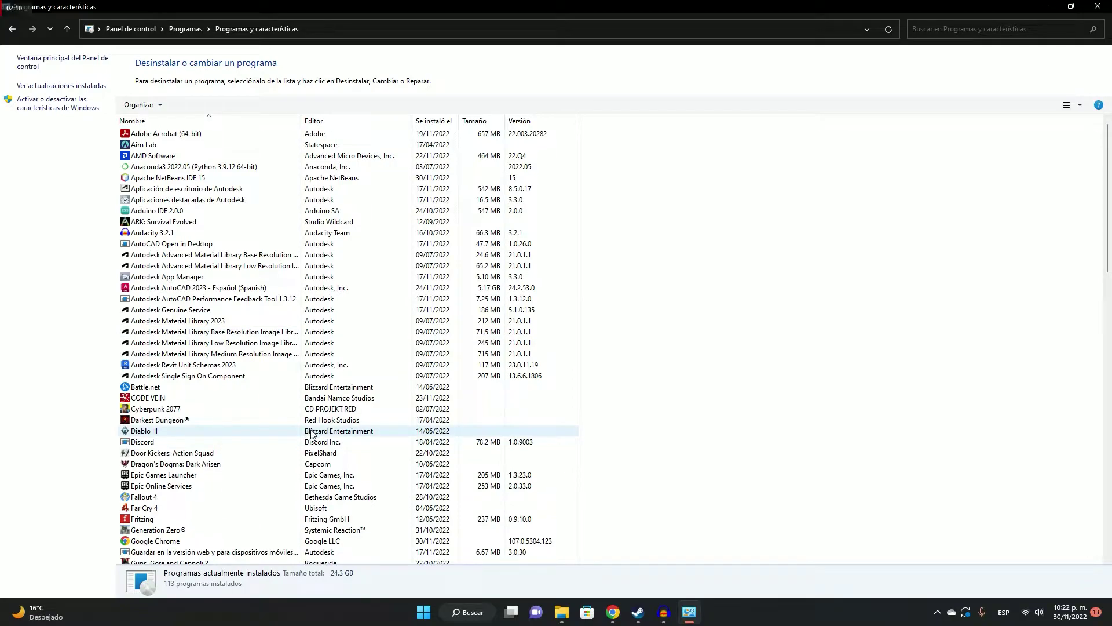
Step: Uninstall Java(TM) SE Development Kit 19.0.1 (64-bit), confirming the removal and the administrator permission
scroll(311, 435, down, 1)
scroll(311, 435, down, 1)
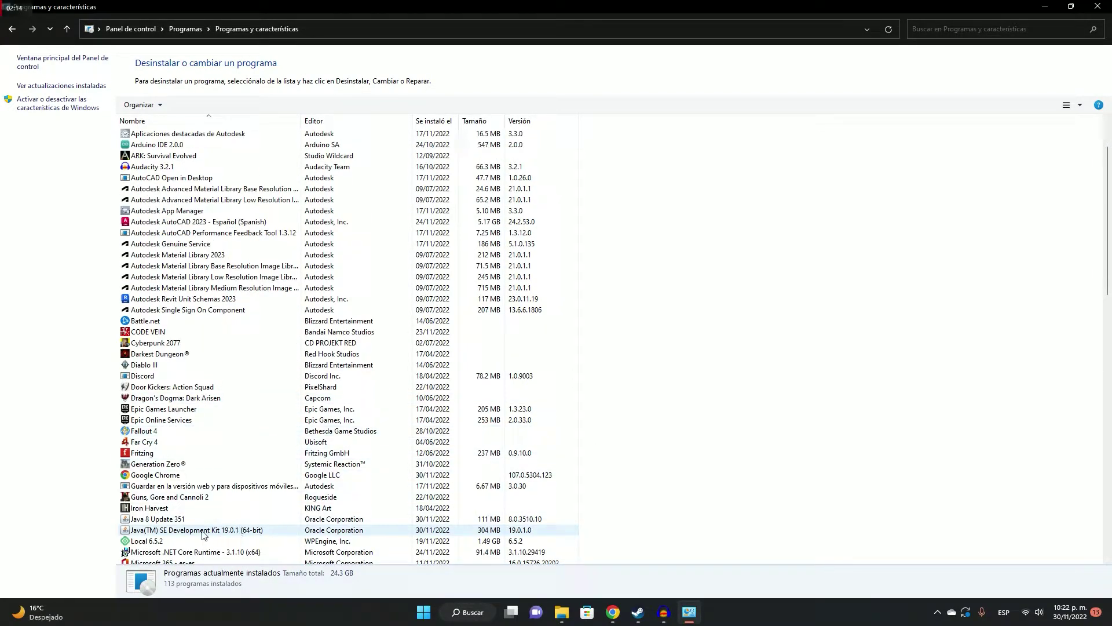
click(267, 533)
right_click(270, 531)
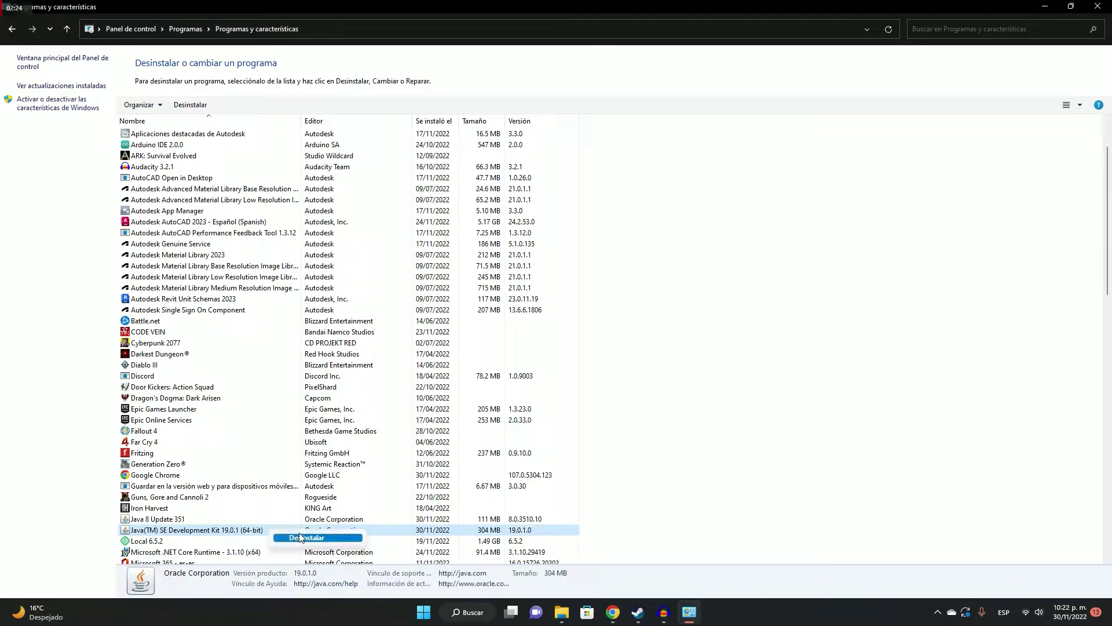
click(300, 538)
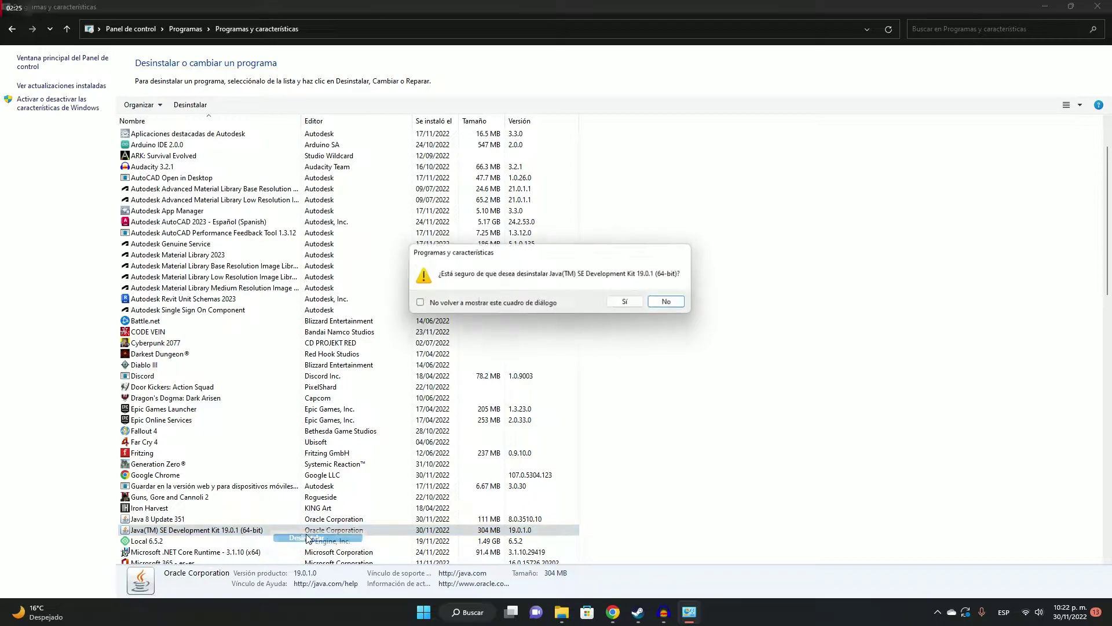
click(626, 302)
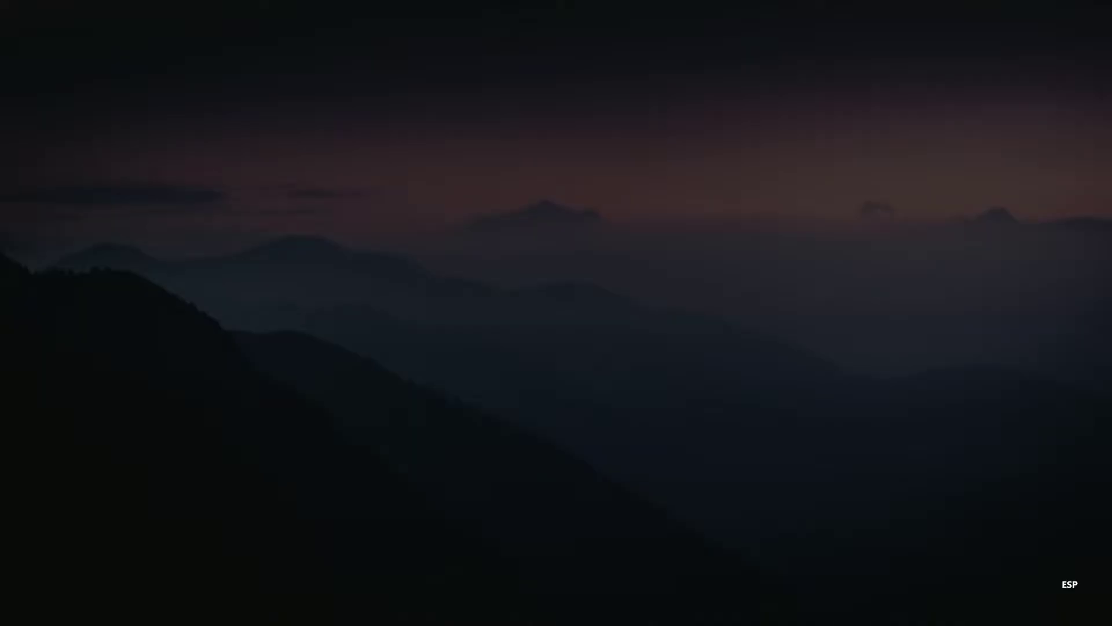
click(618, 397)
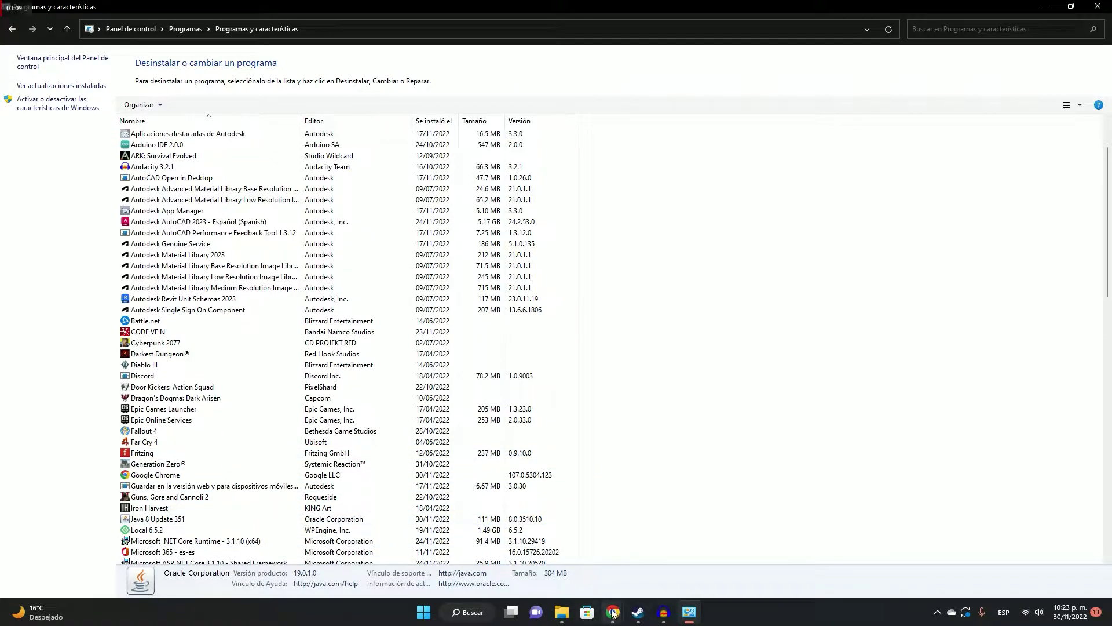
Step: Return to Chrome, run the downloaded JDK 17 installer with administrator permission, and advance the setup to the destination folder page
mouse_move(613, 611)
click(648, 572)
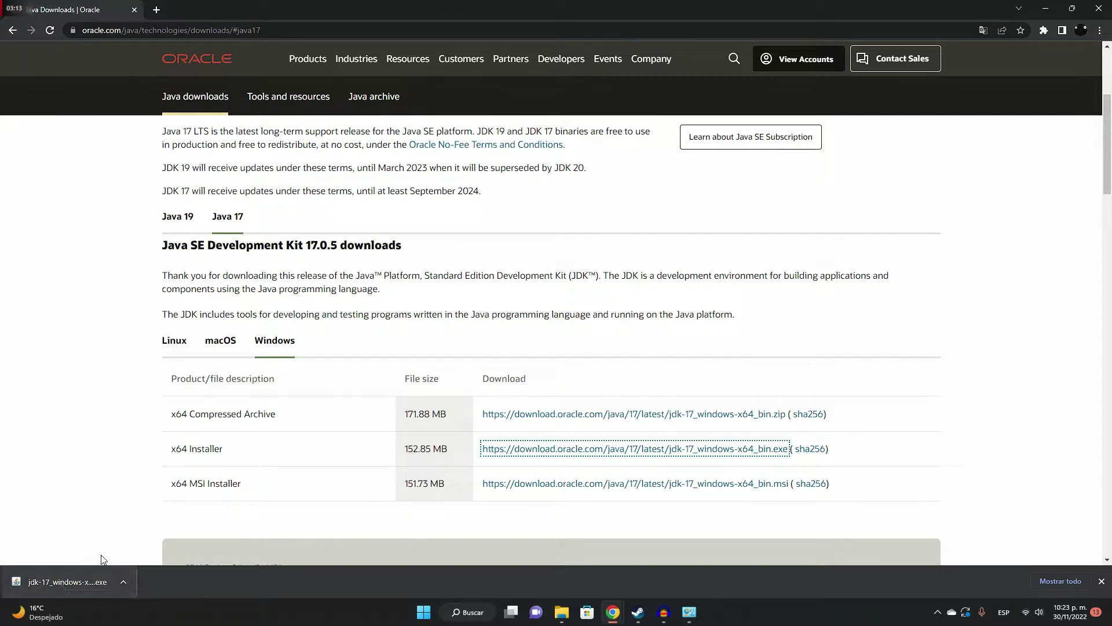
click(67, 578)
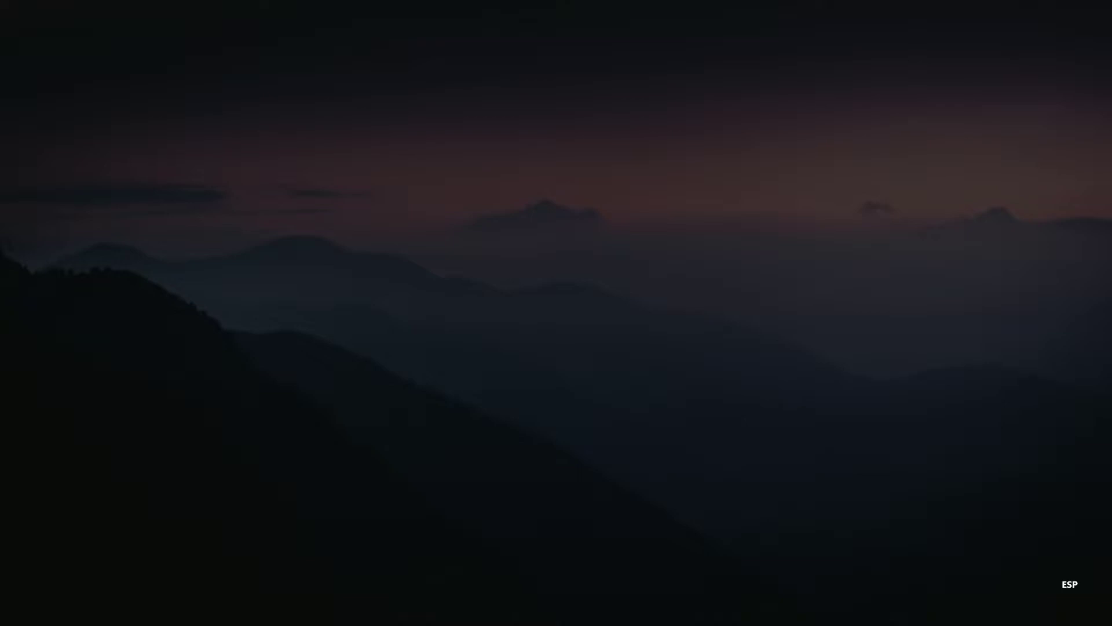
click(506, 398)
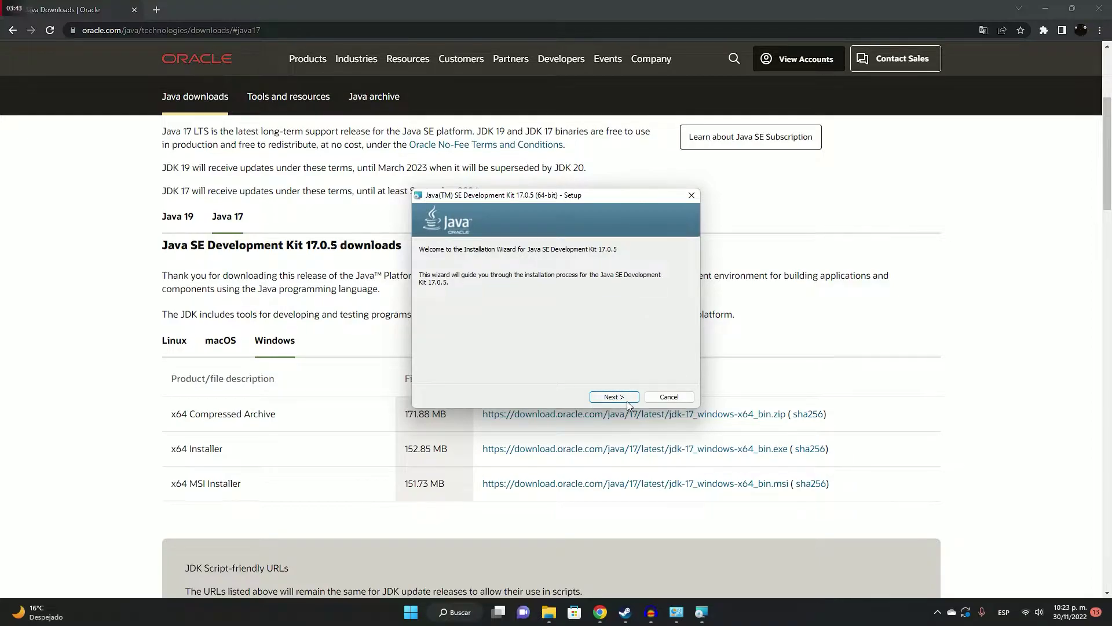
click(606, 397)
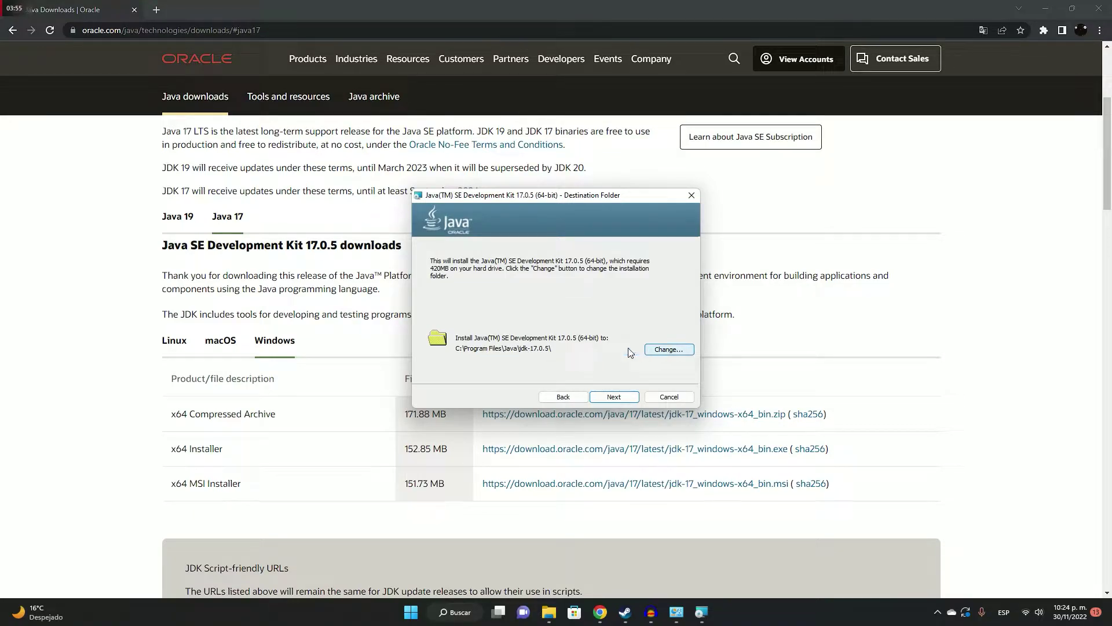
Step: Open Disco local (C:) in File Explorer and bring up the JDK setup window to check its destination path
click(546, 570)
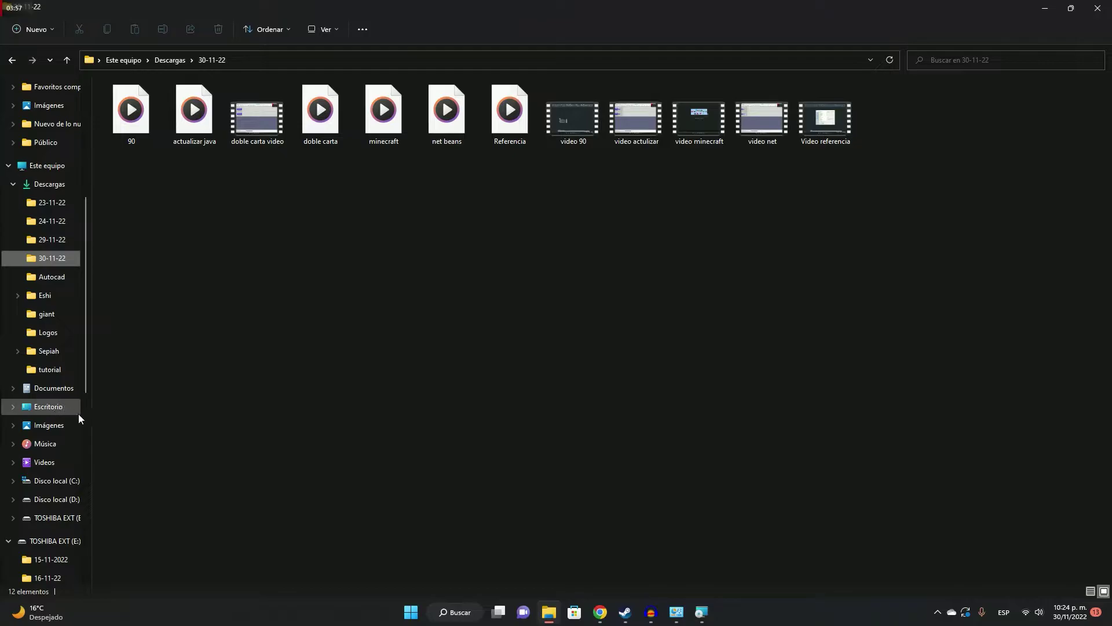
click(47, 172)
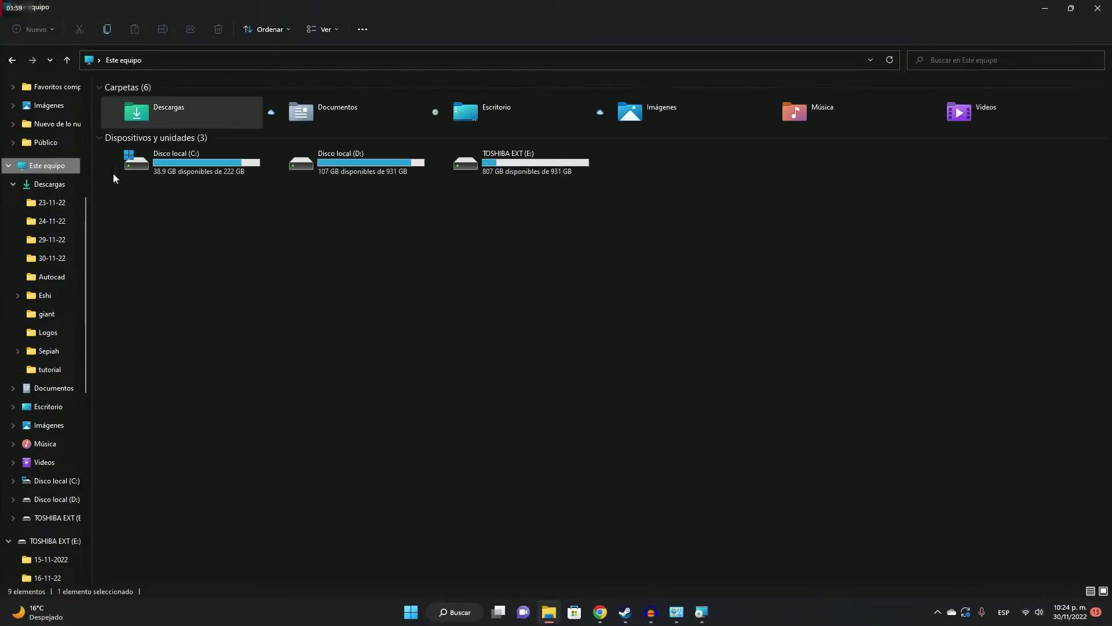
double_click(213, 166)
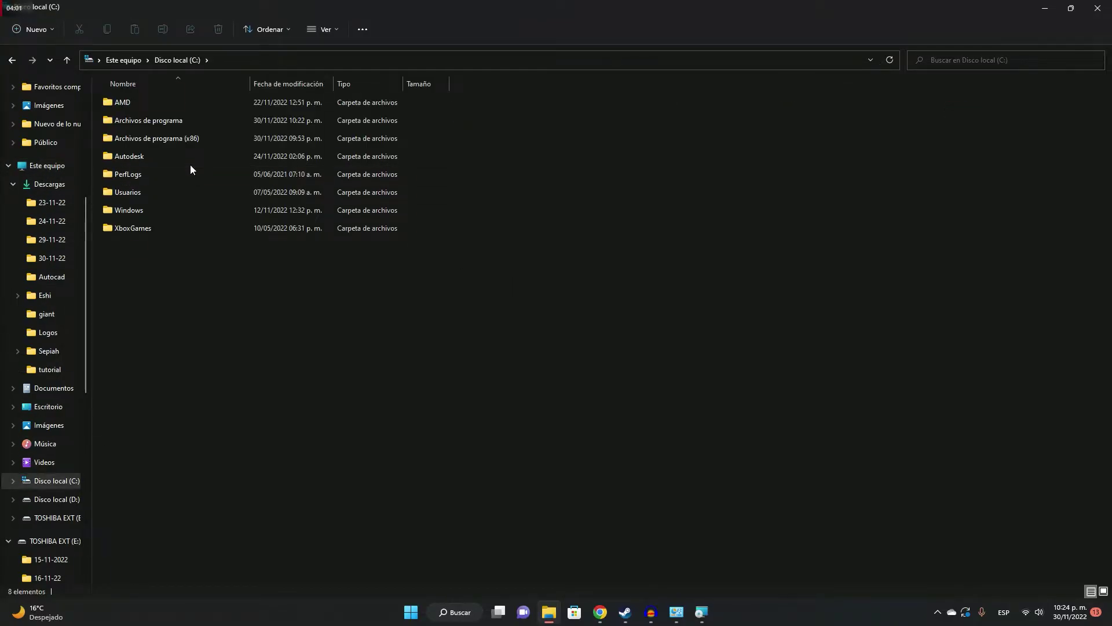
mouse_move(702, 614)
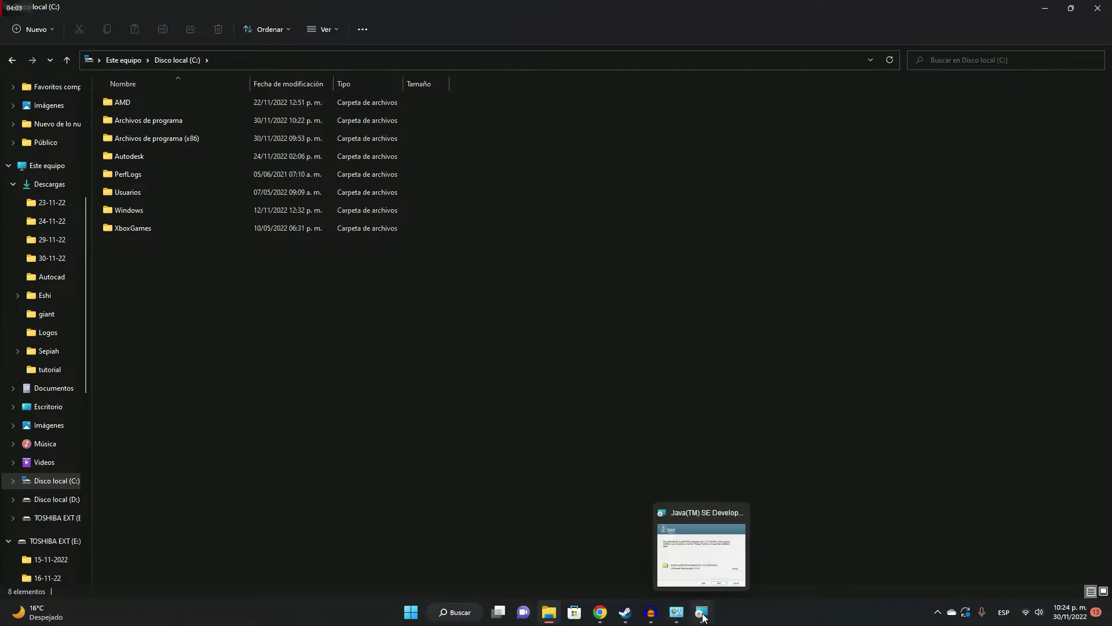
click(700, 557)
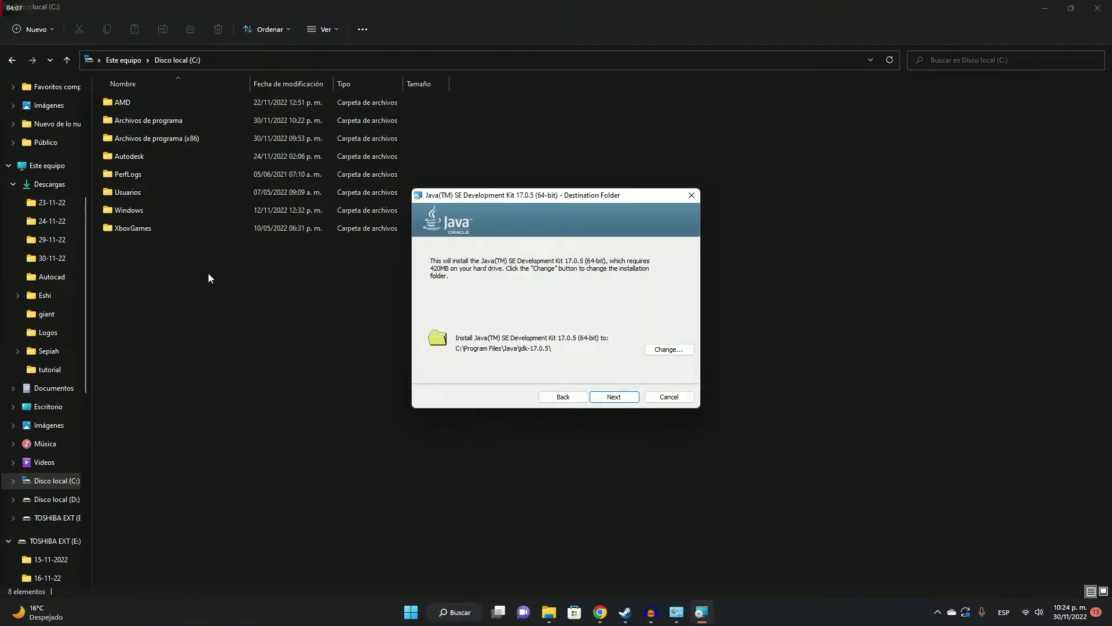
Step: Look through the Archivos de programa and Archivos de programa (x86) folders on drive C: for the Java installation folder
double_click(200, 124)
scroll(172, 461, down, 4)
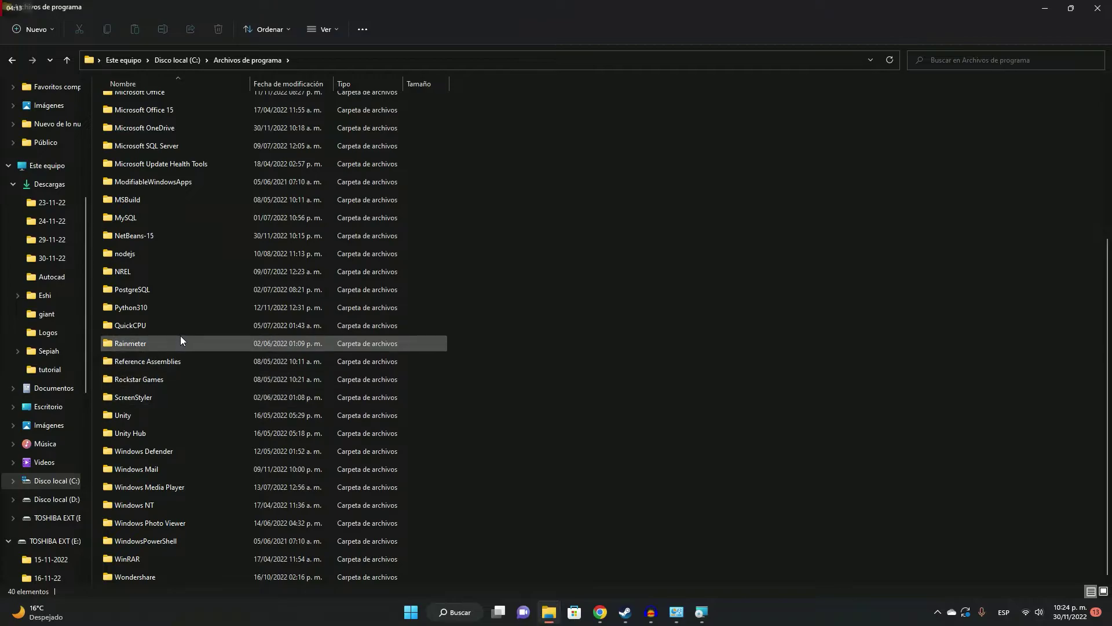
scroll(172, 305, up, 4)
key(alt+Up)
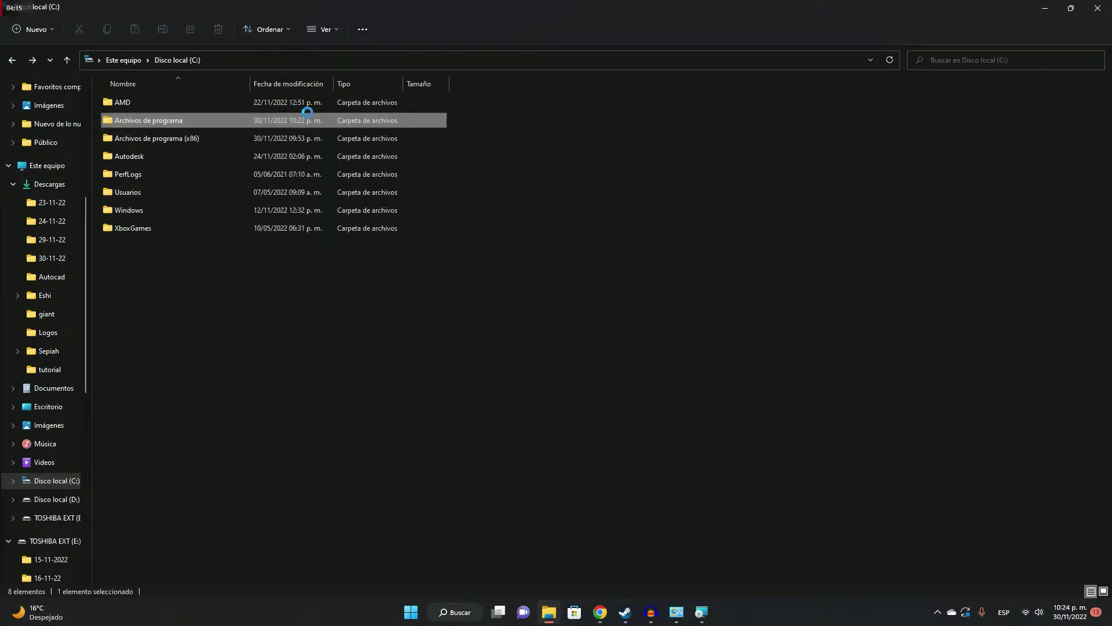
double_click(193, 137)
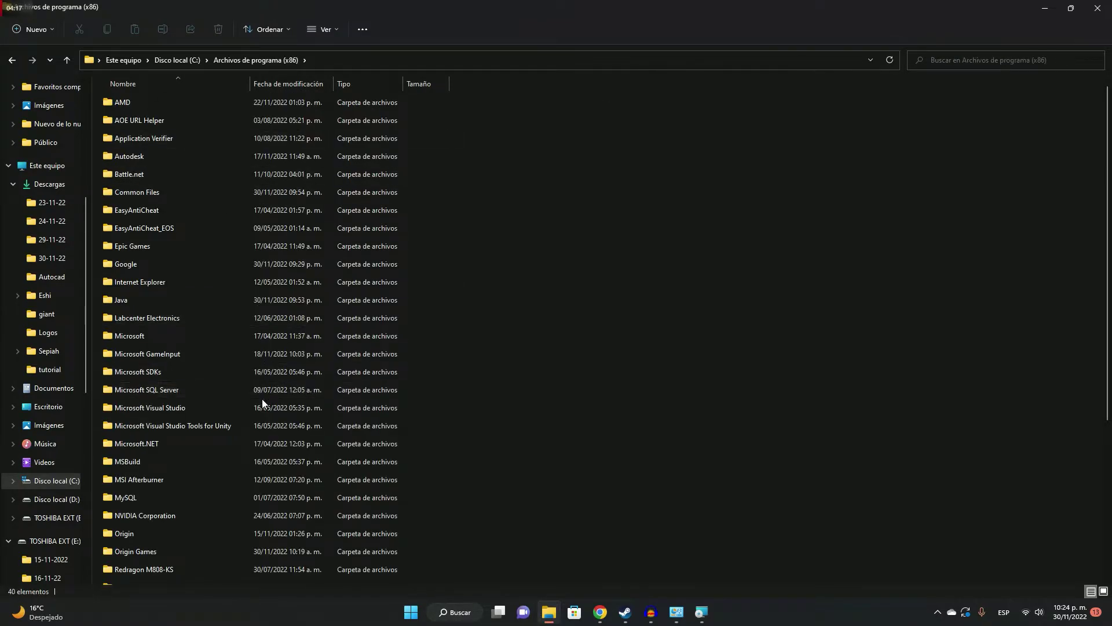
scroll(261, 400, down, 5)
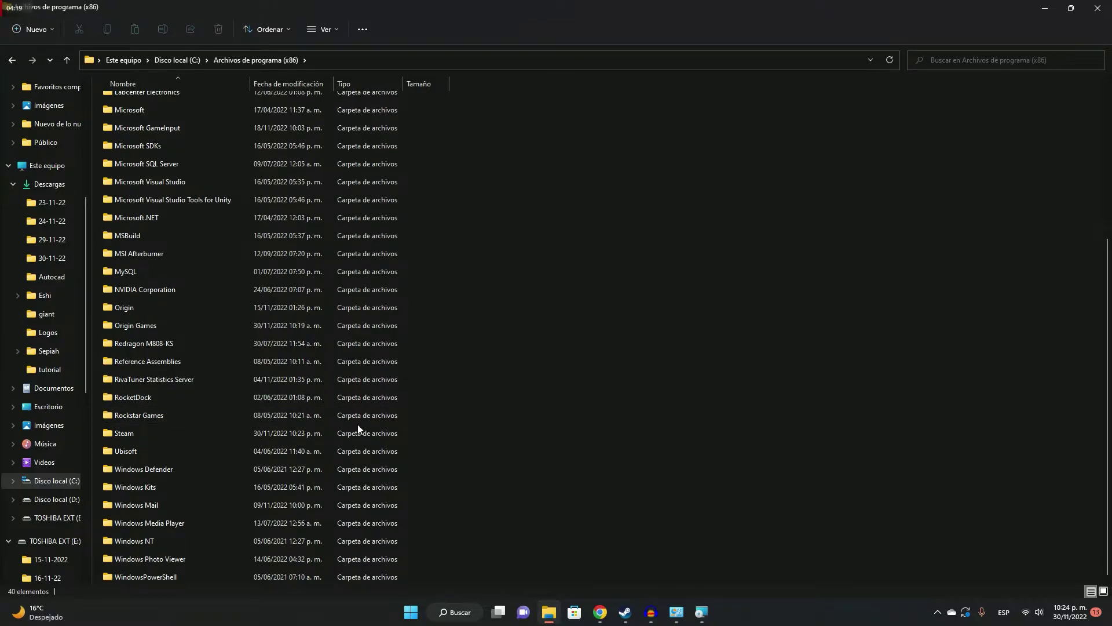
key(alt+Up)
click(182, 120)
double_click(182, 120)
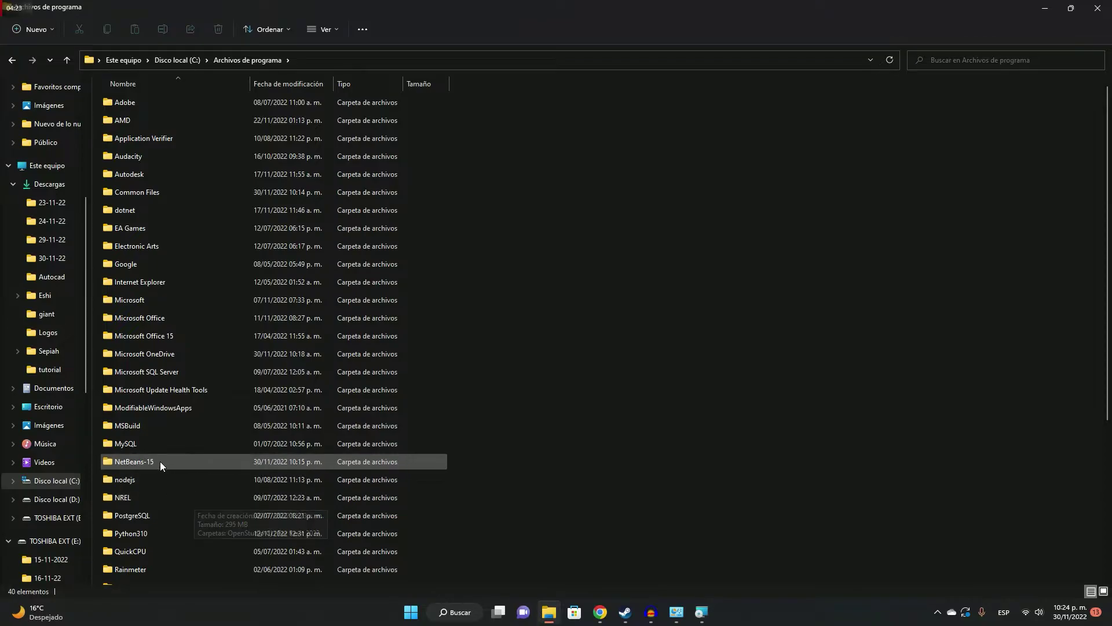
scroll(162, 460, down, 4)
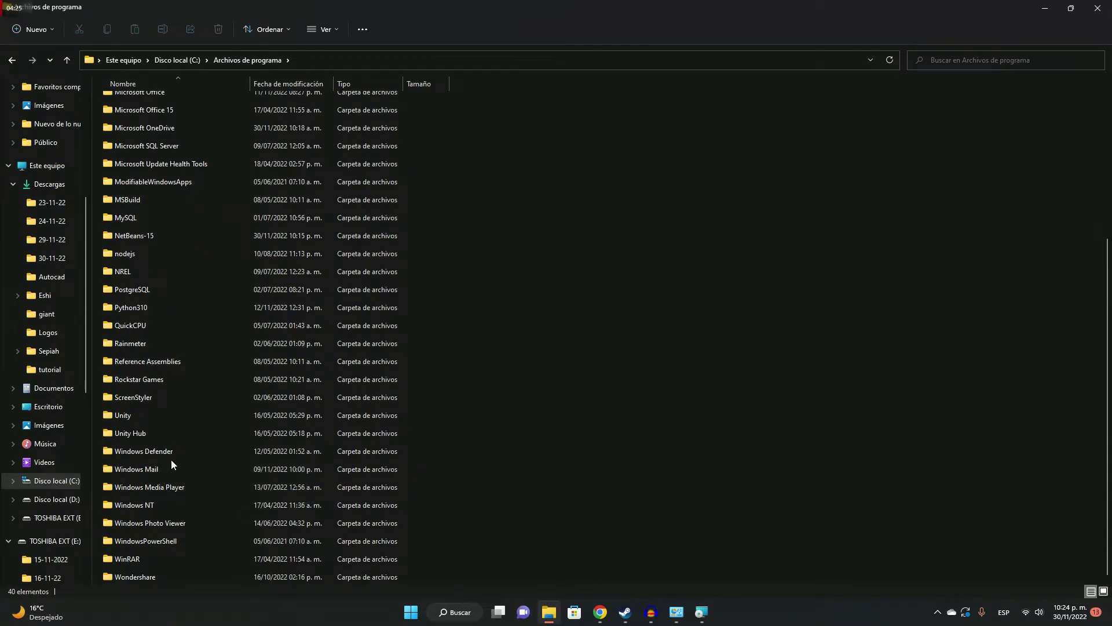
Step: Compare the JDK setup's destination with the Archivos de programa folders, and select the full path on the setup's Change Folder page
key(alt+Tab)
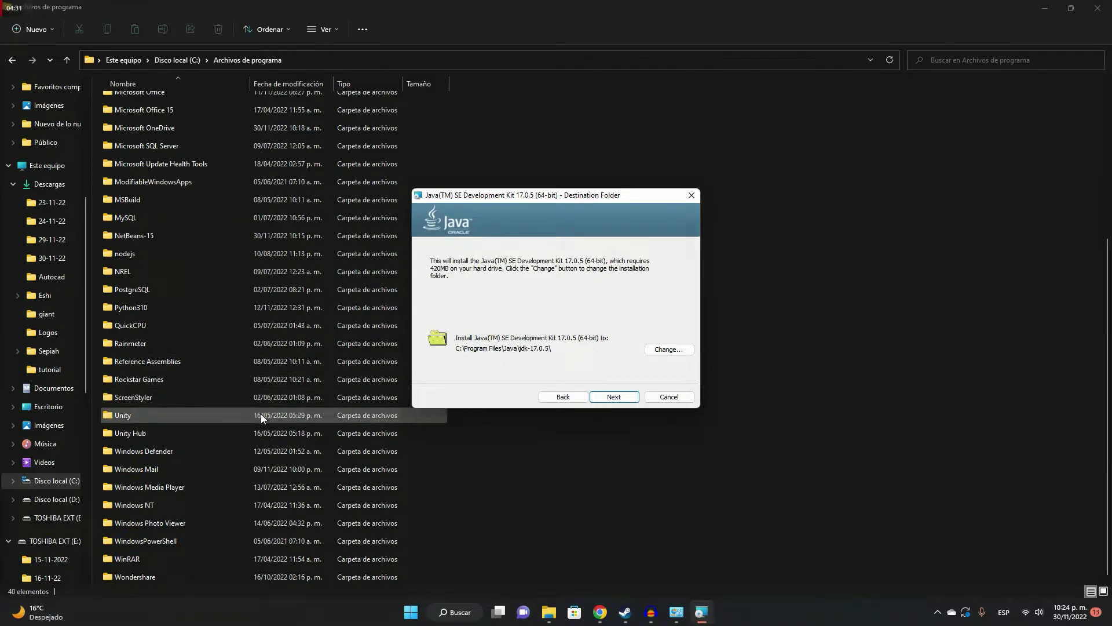
scroll(214, 407, up, 4)
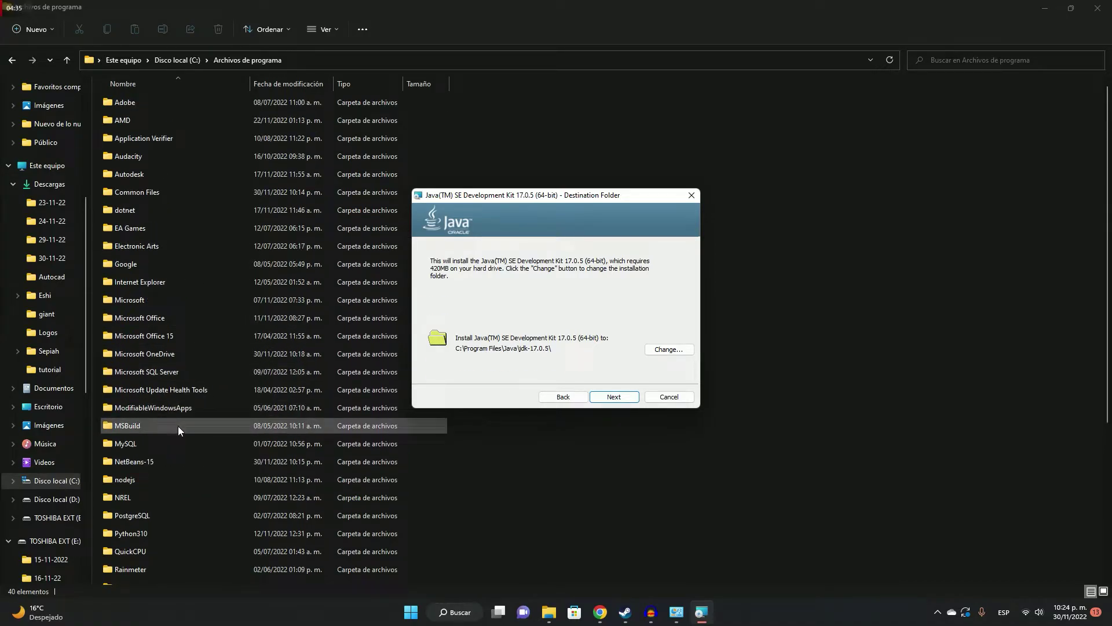
scroll(179, 429, down, 2)
scroll(179, 429, down, 2)
click(662, 347)
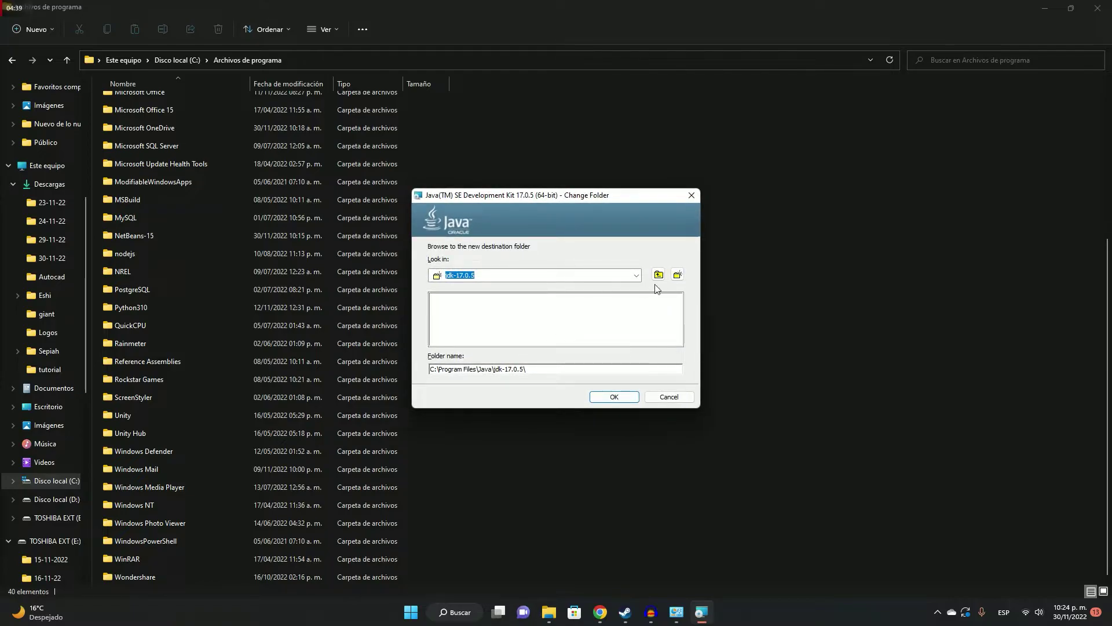
drag(551, 371, 428, 369)
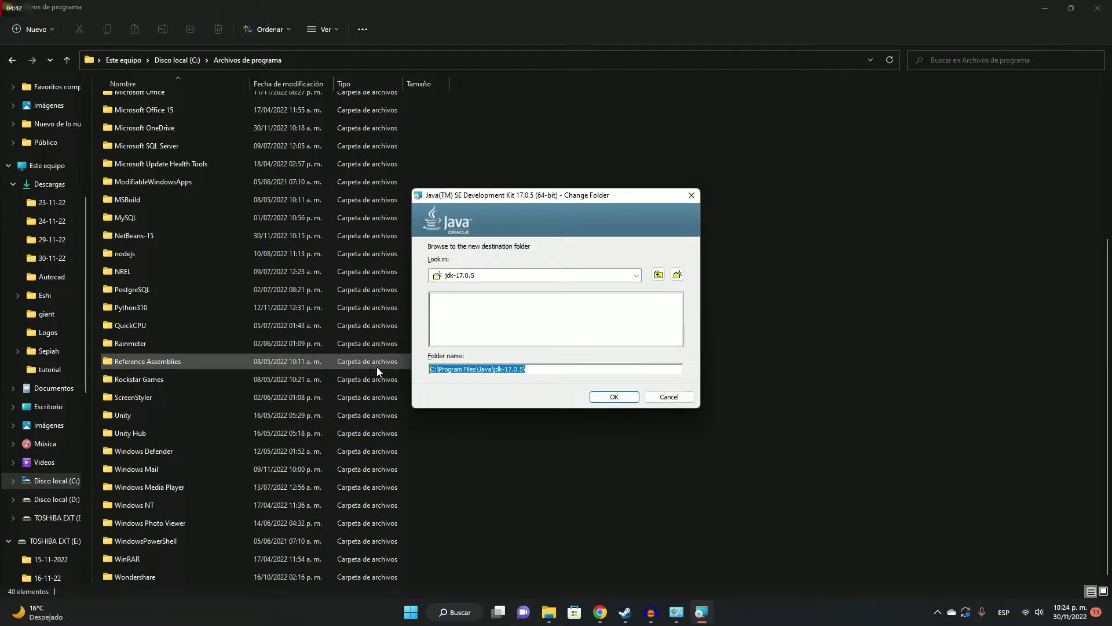
Step: Try to open the path C:\Program Files\Java in File Explorer
click(305, 61)
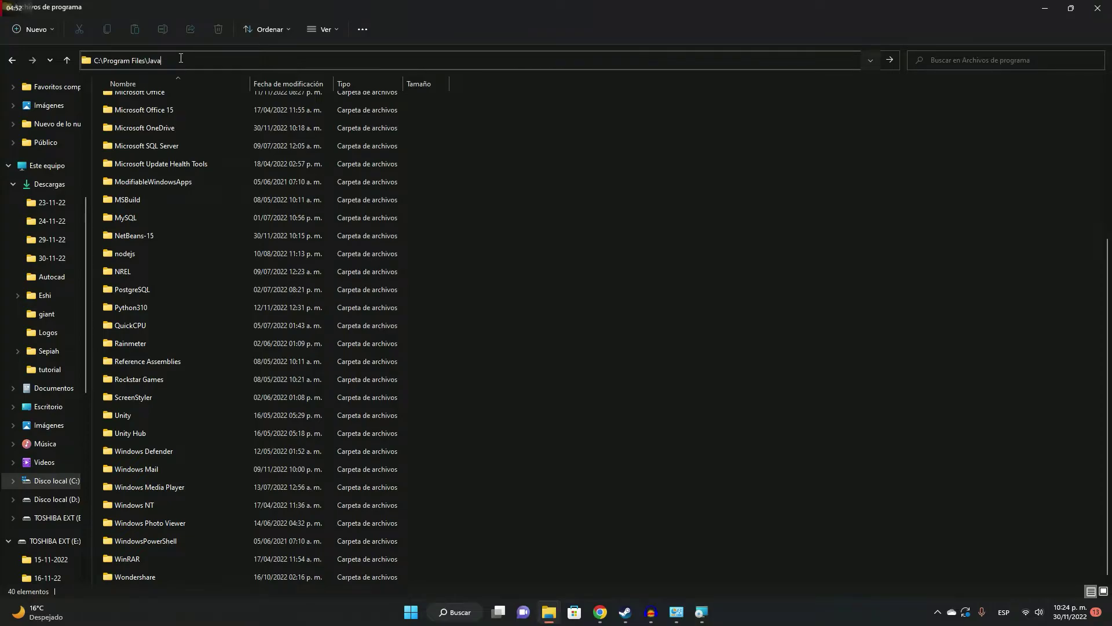
key(Return)
click(679, 304)
Step: Return to the JDK setup, accept C:\Program Files\Java\jdk-17.0.5\ as the destination folder and run the installation
mouse_move(701, 609)
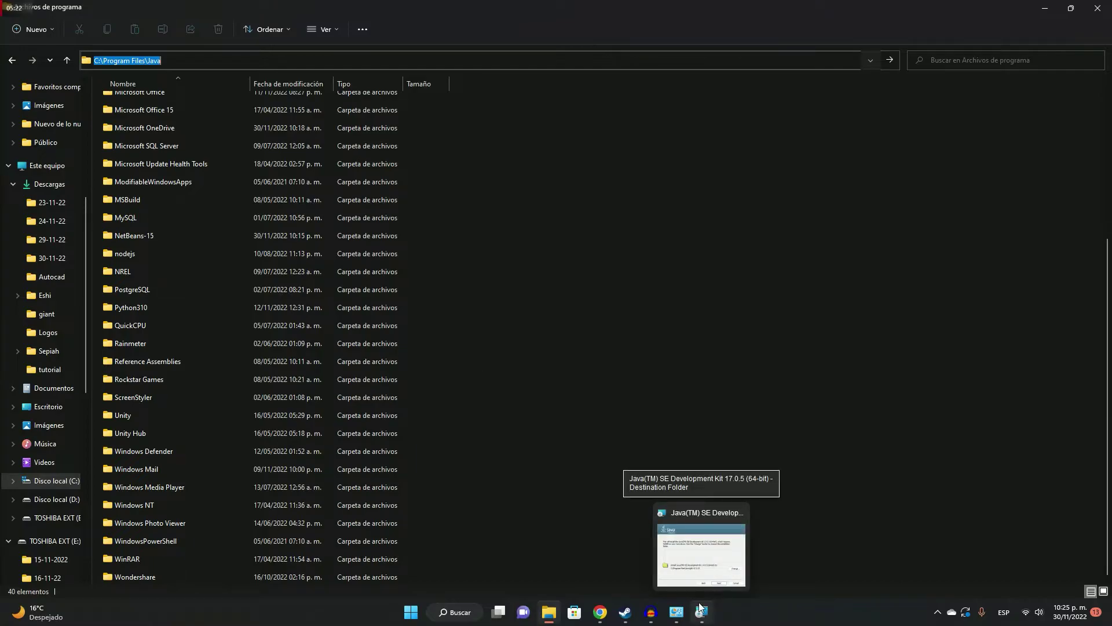
click(707, 551)
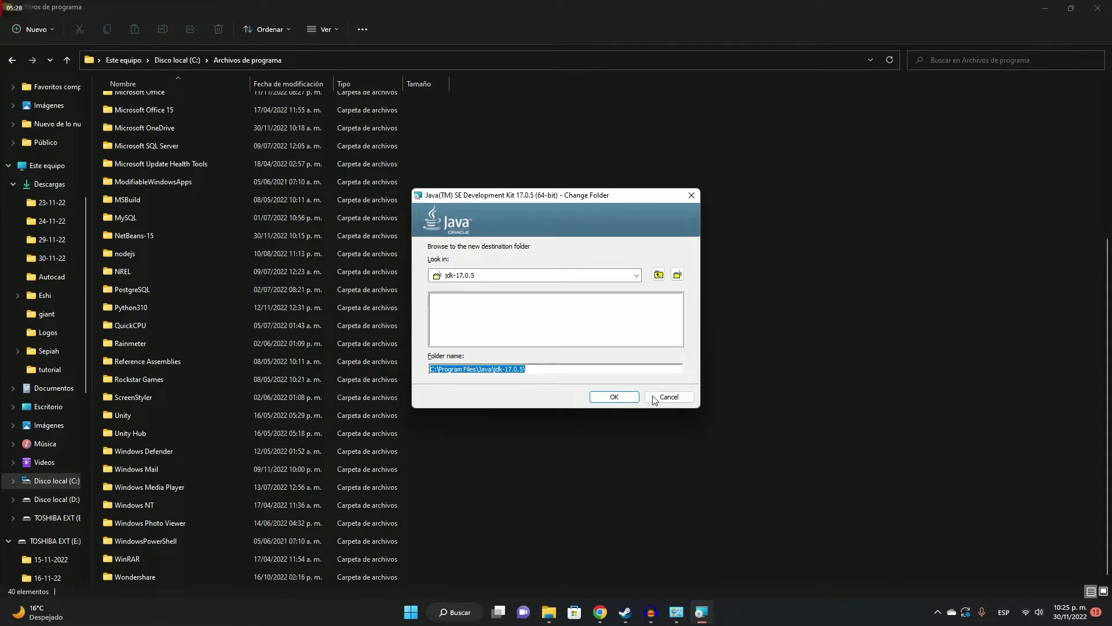
click(617, 396)
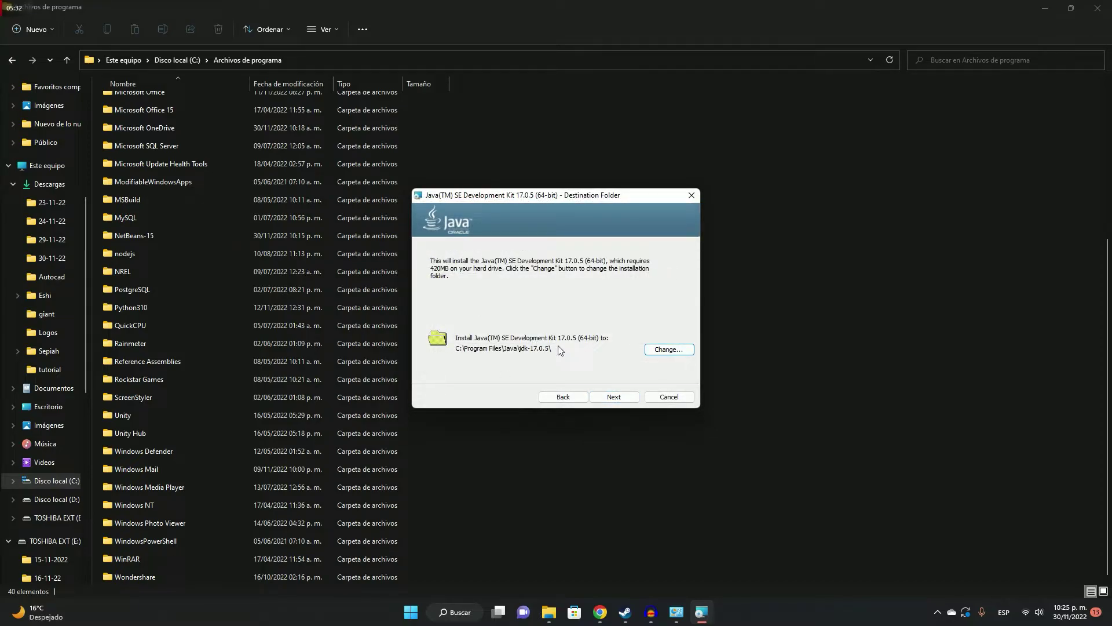
click(626, 400)
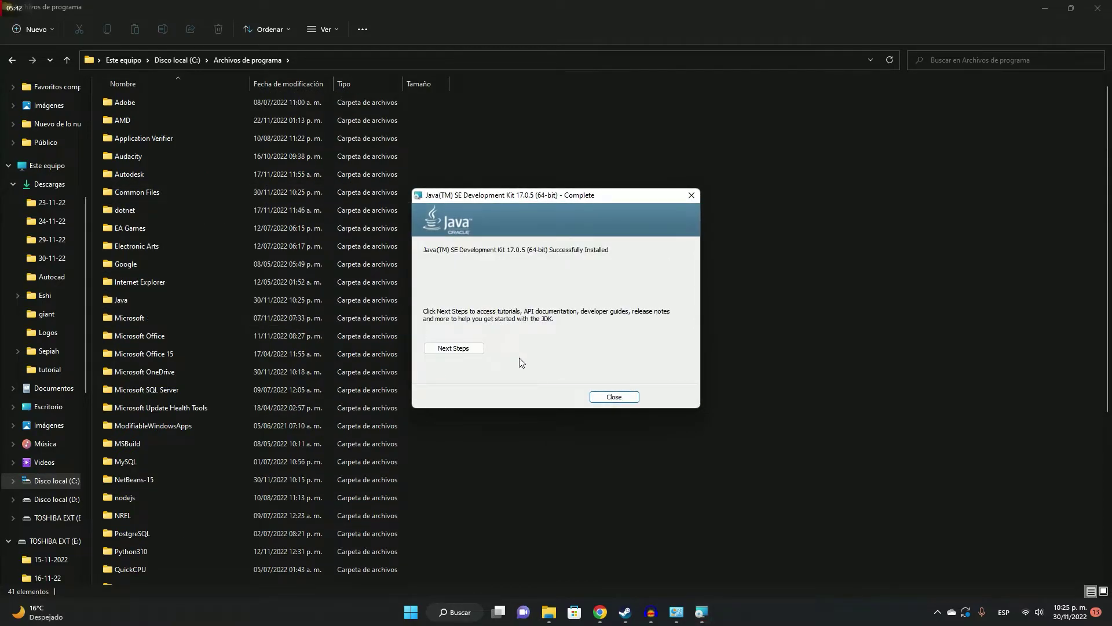
Step: Close the completed JDK setup and open the Java folder inside Archivos de programa
click(595, 395)
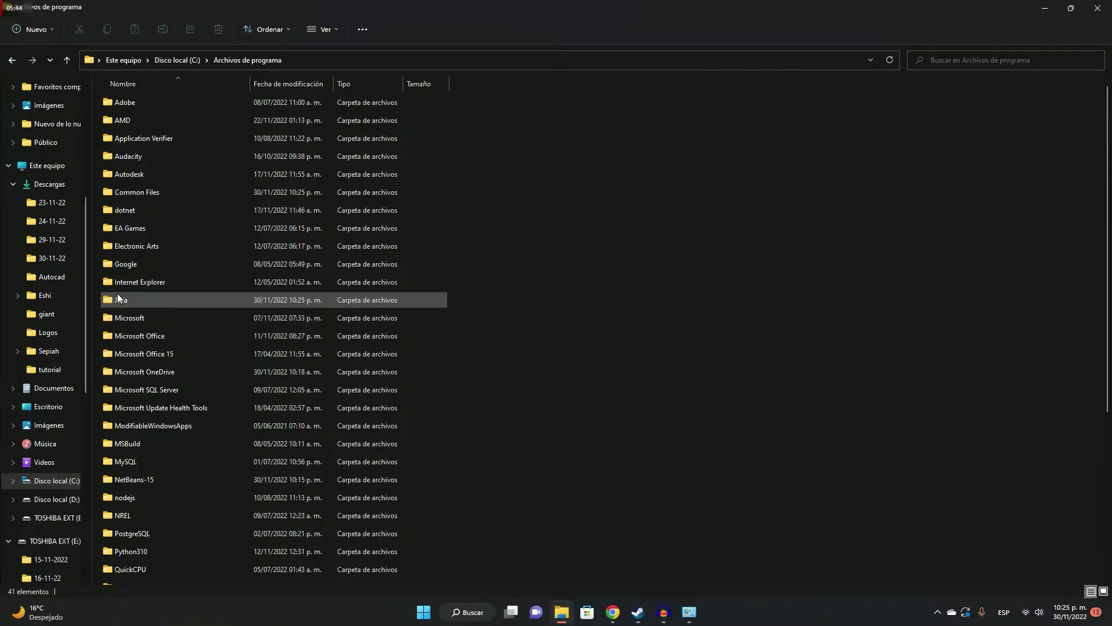
click(139, 300)
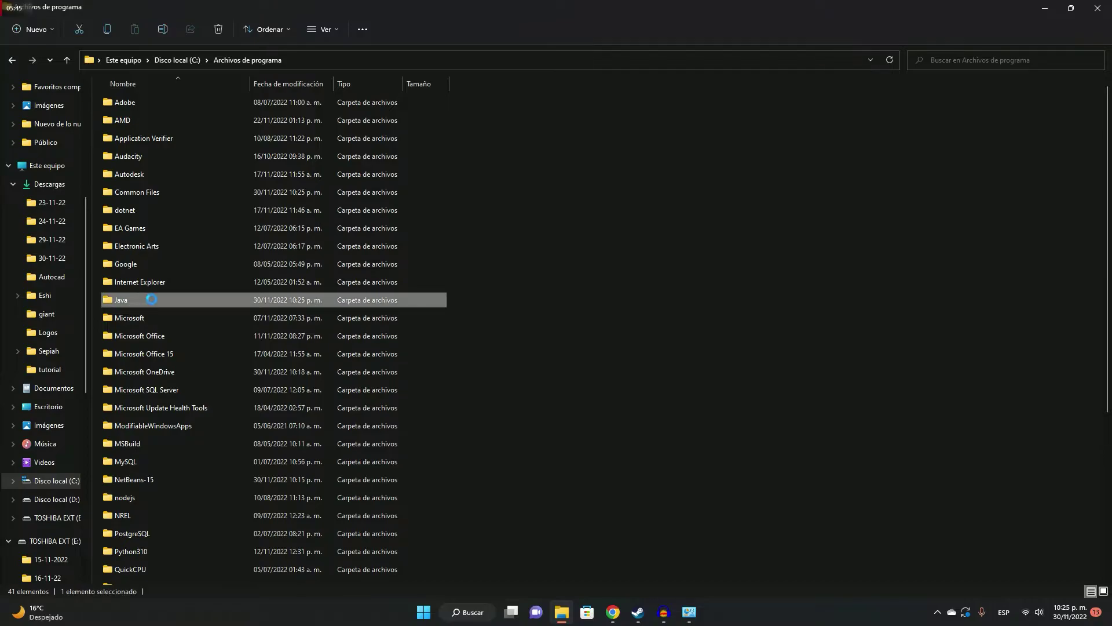
double_click(327, 301)
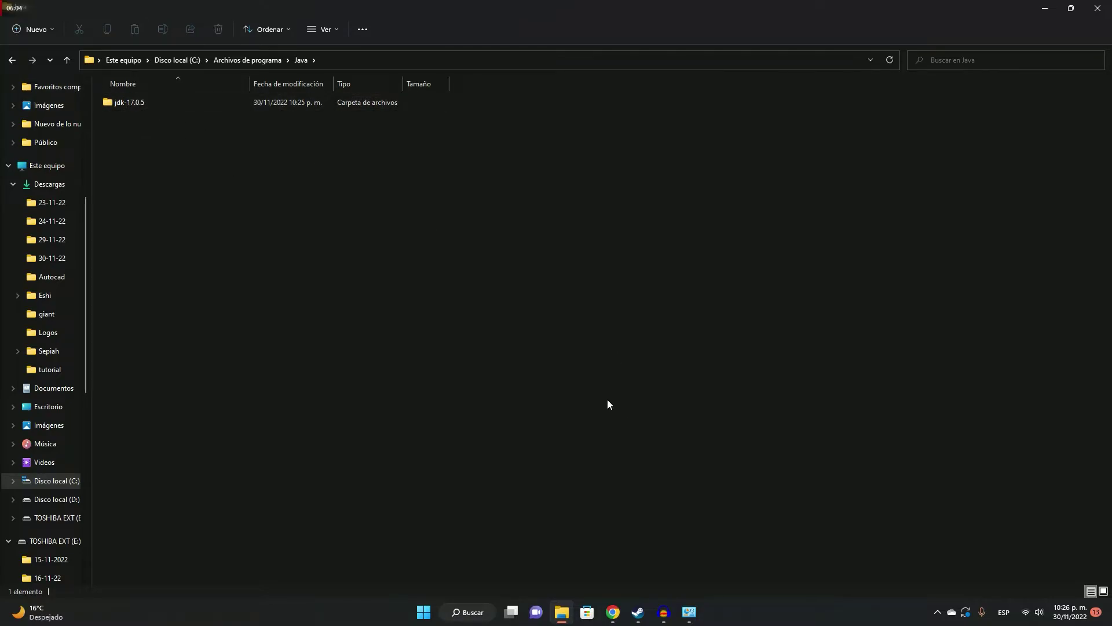
Step: Launch Apache NetBeans IDE 15 and agree to use the default Java version
click(468, 611)
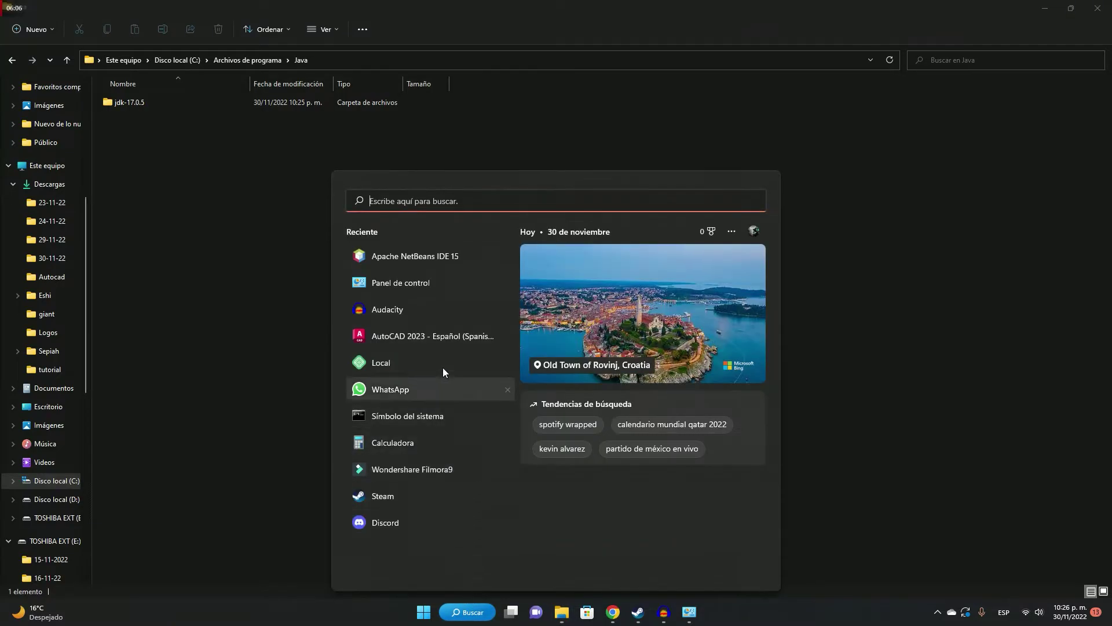
click(425, 258)
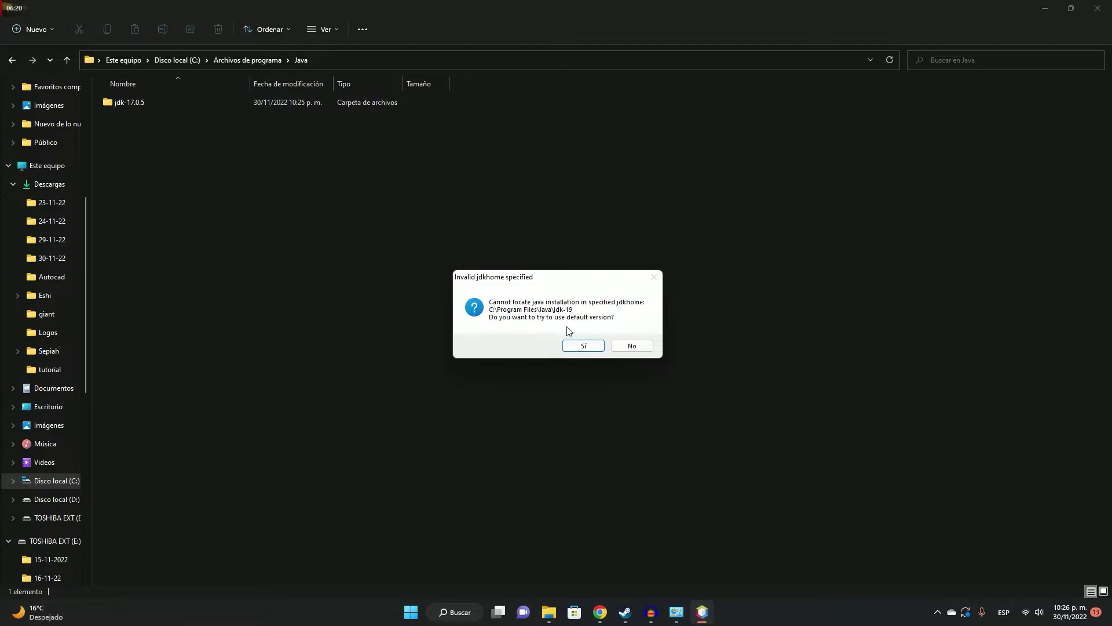
click(583, 346)
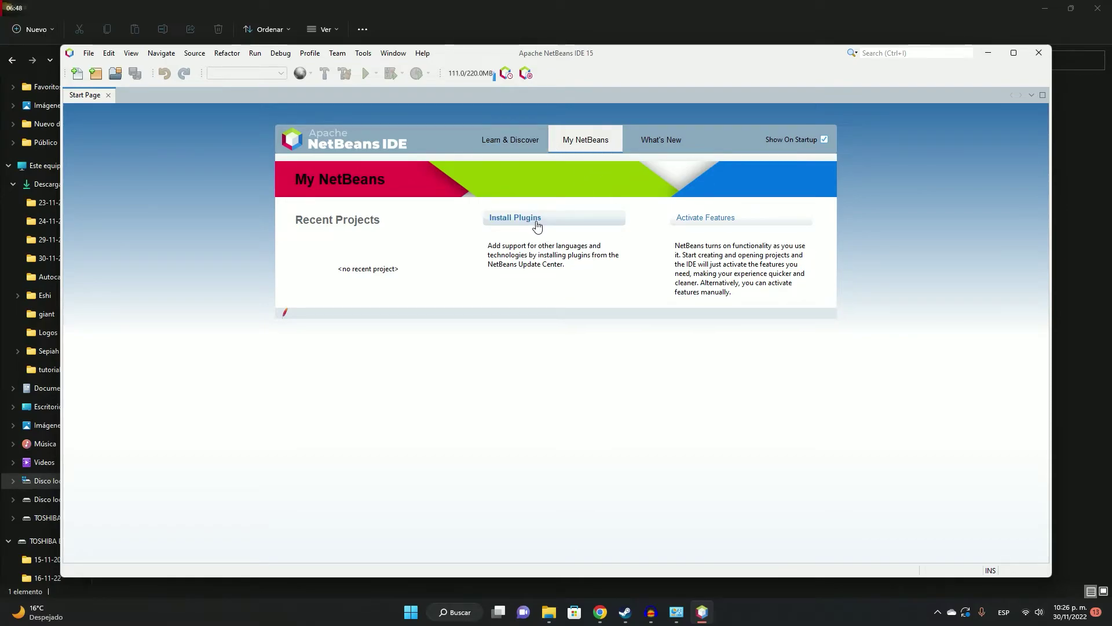
Step: Open the NetBeans plugin manager and read the description of the installed Java SE plugin
click(537, 225)
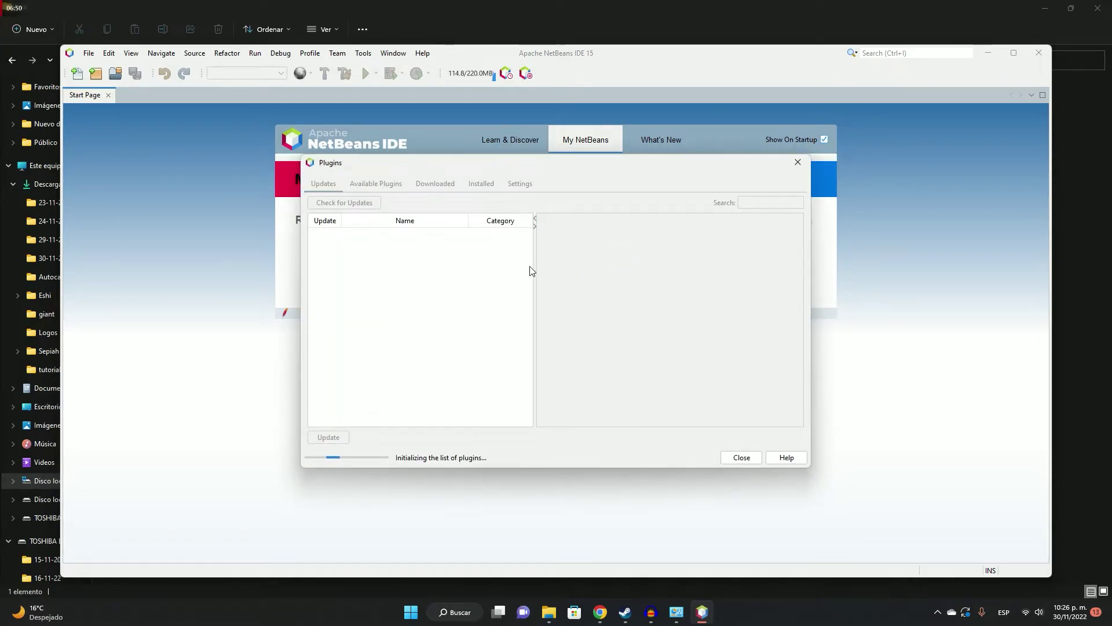
click(502, 186)
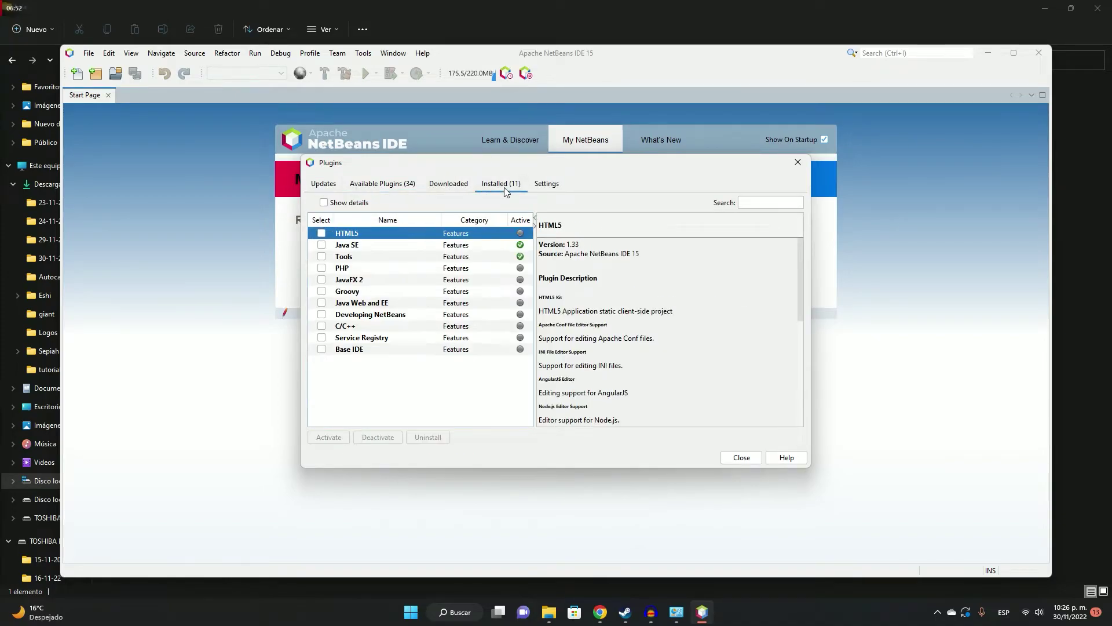
click(368, 247)
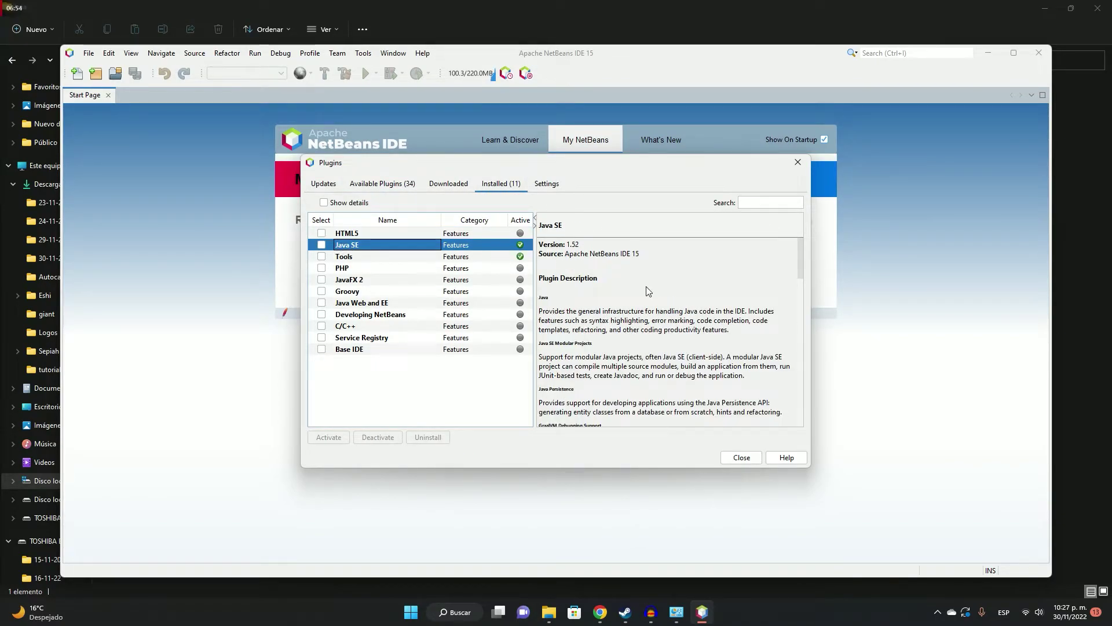
scroll(646, 293, down, 6)
scroll(647, 295, down, 10)
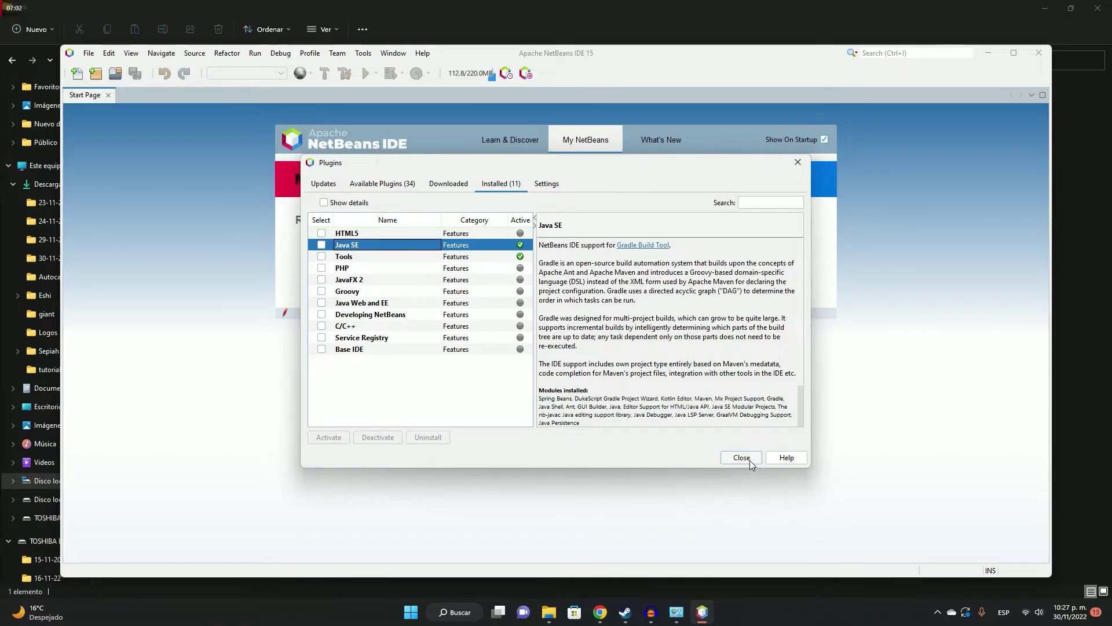
click(321, 245)
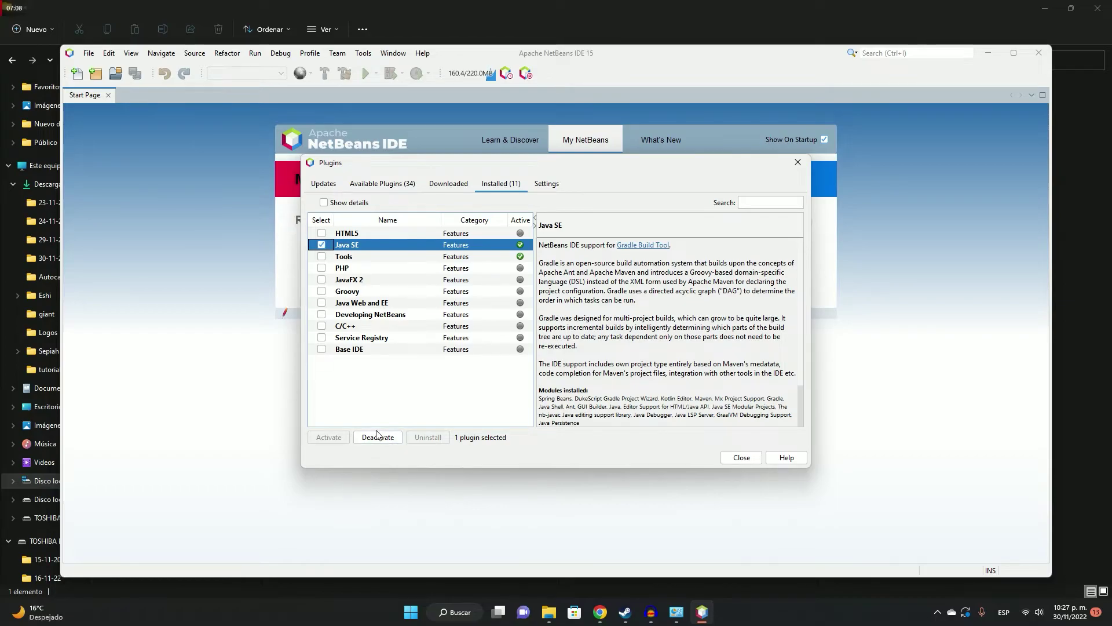
click(322, 245)
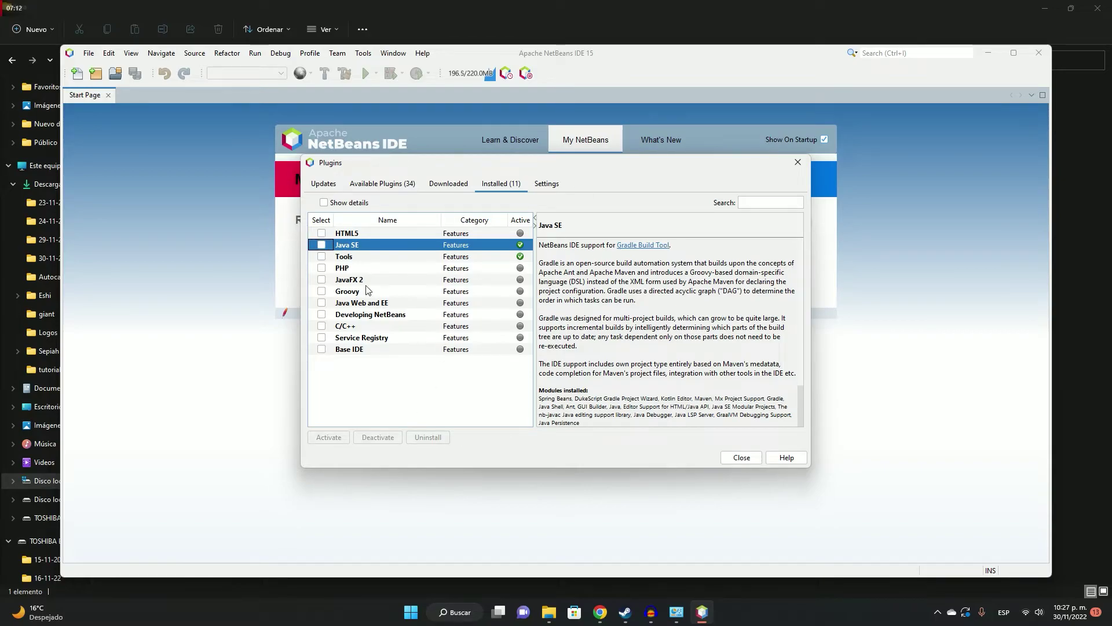
click(367, 256)
click(367, 246)
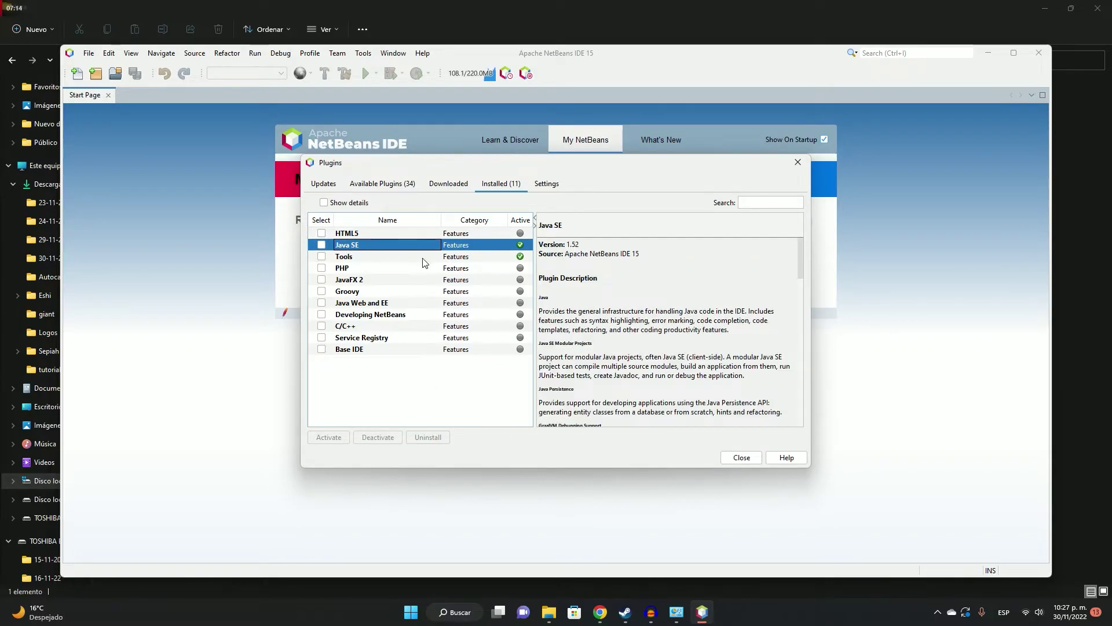
click(323, 245)
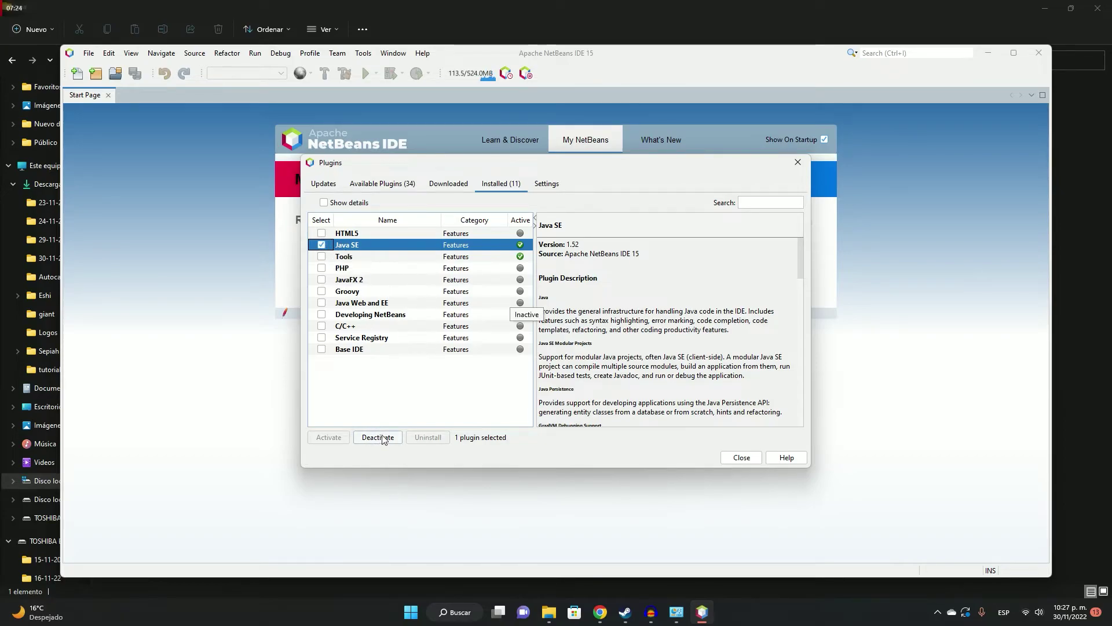
click(742, 458)
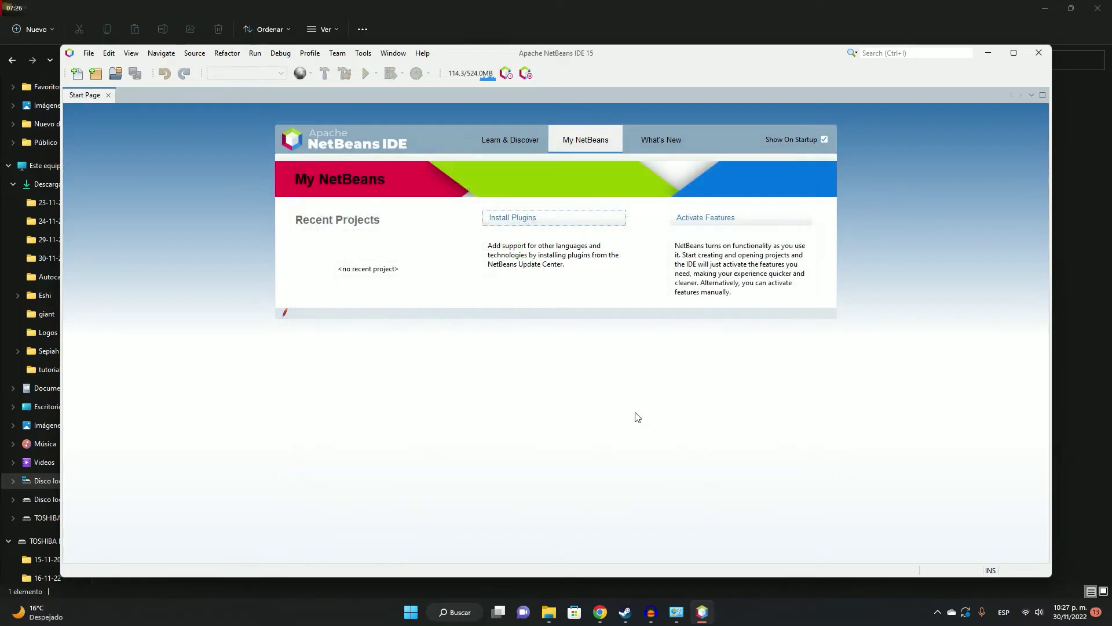
Step: Close NetBeans, switch to Programas y características and refresh the list of installed programs to check its Java entries
click(1038, 53)
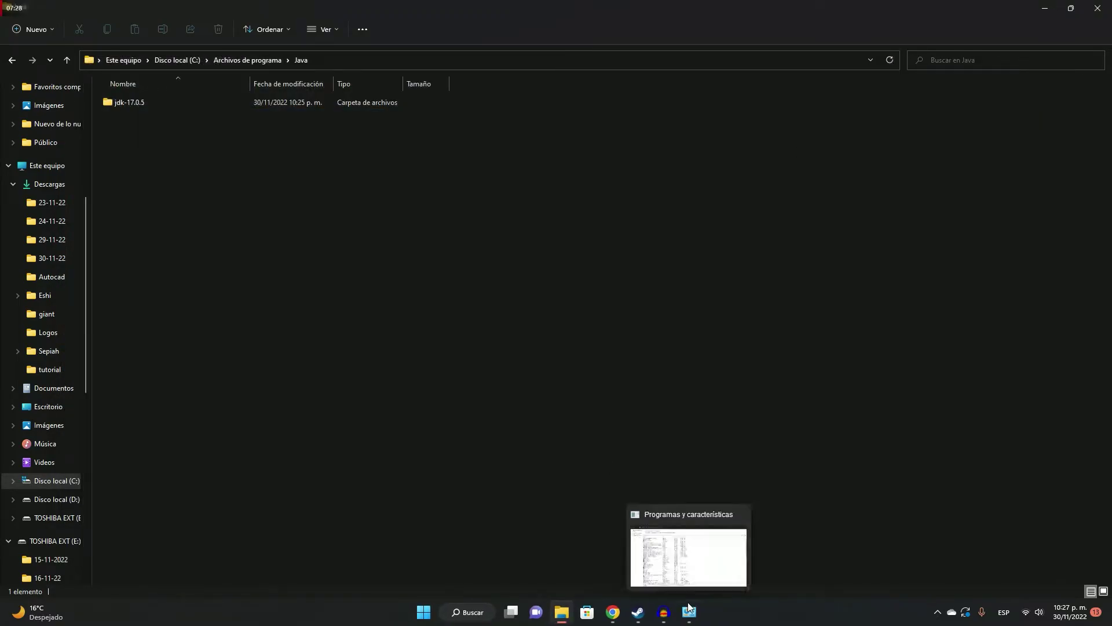
click(689, 607)
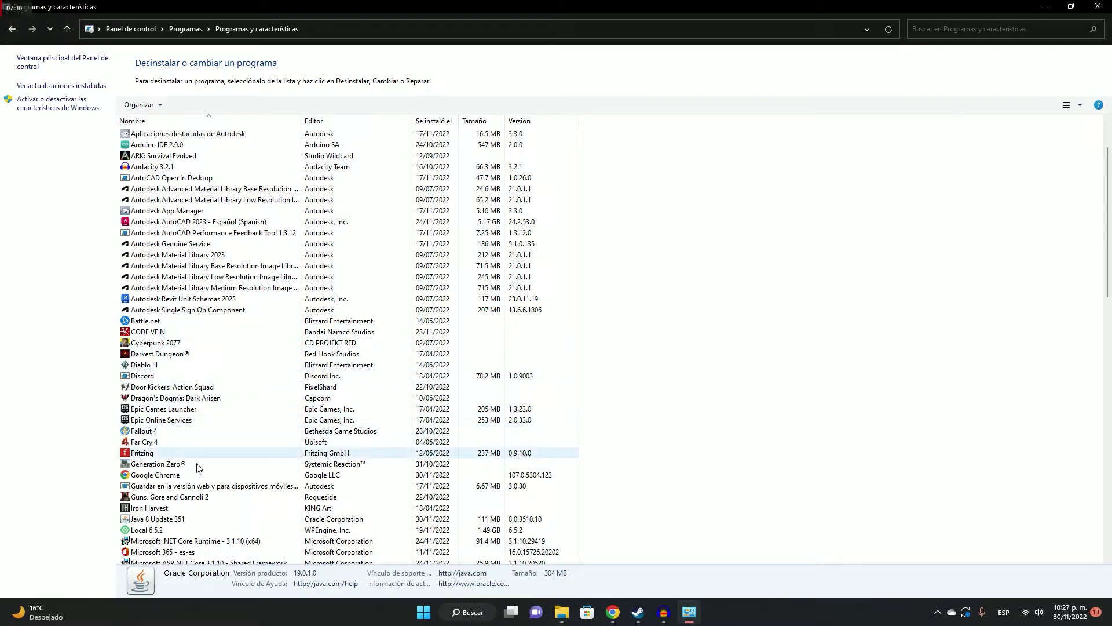
scroll(193, 457, down, 2)
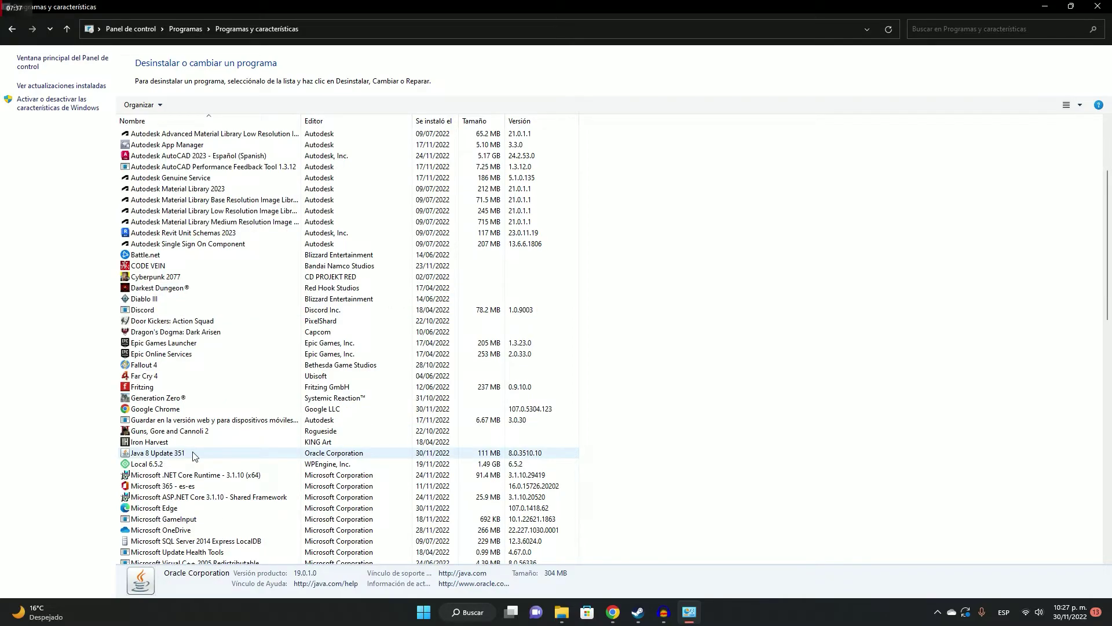
right_click(943, 354)
click(998, 398)
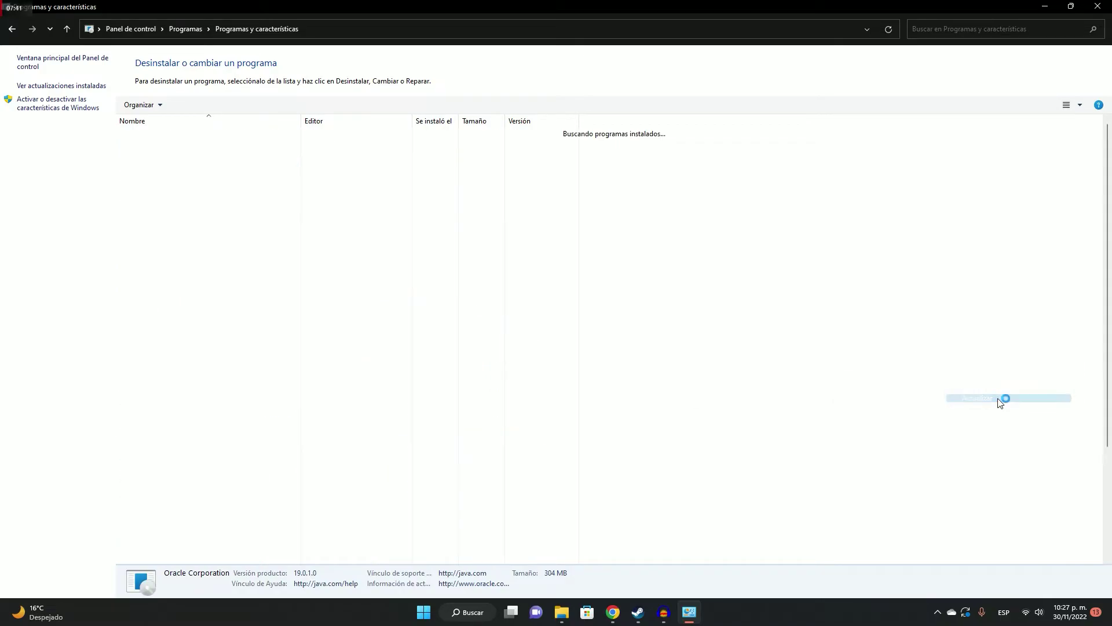
scroll(232, 451, down, 5)
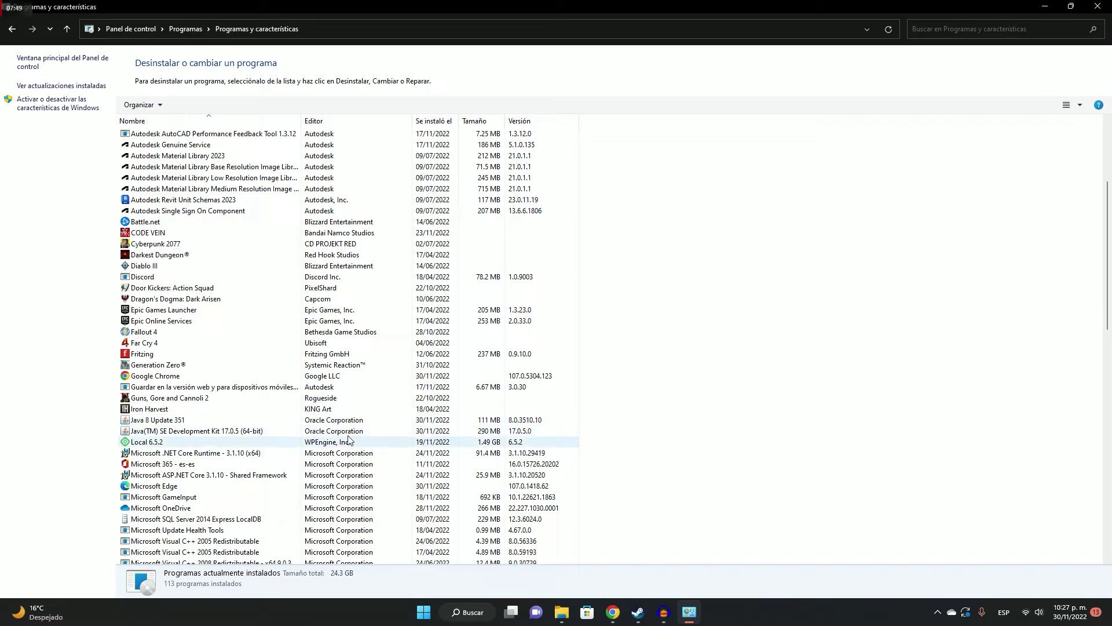
right_click(284, 434)
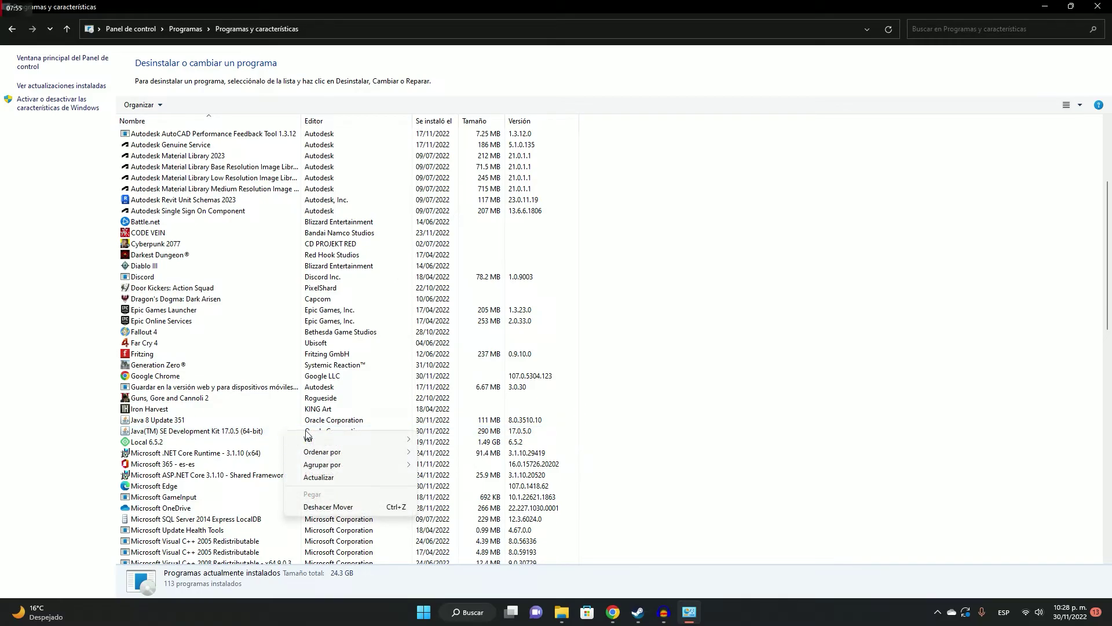
click(227, 431)
click(793, 450)
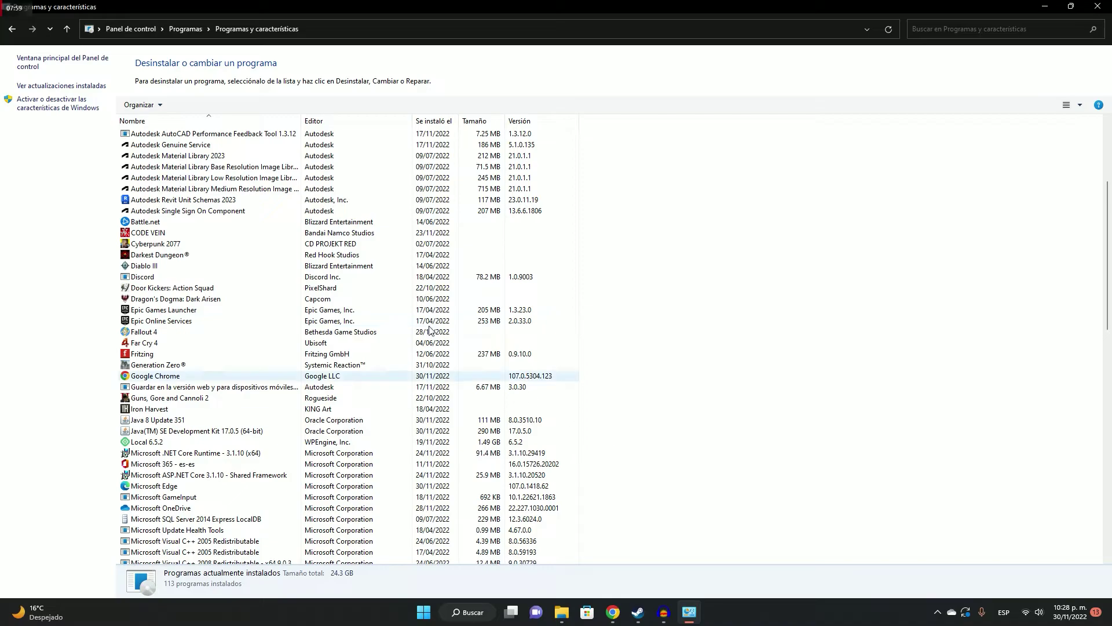
Step: Bring up Oracle's Java 17 downloads page in Chrome, relaunch Apache NetBeans IDE 15 with the default Java version and open its plugin manager
mouse_move(612, 612)
click(695, 547)
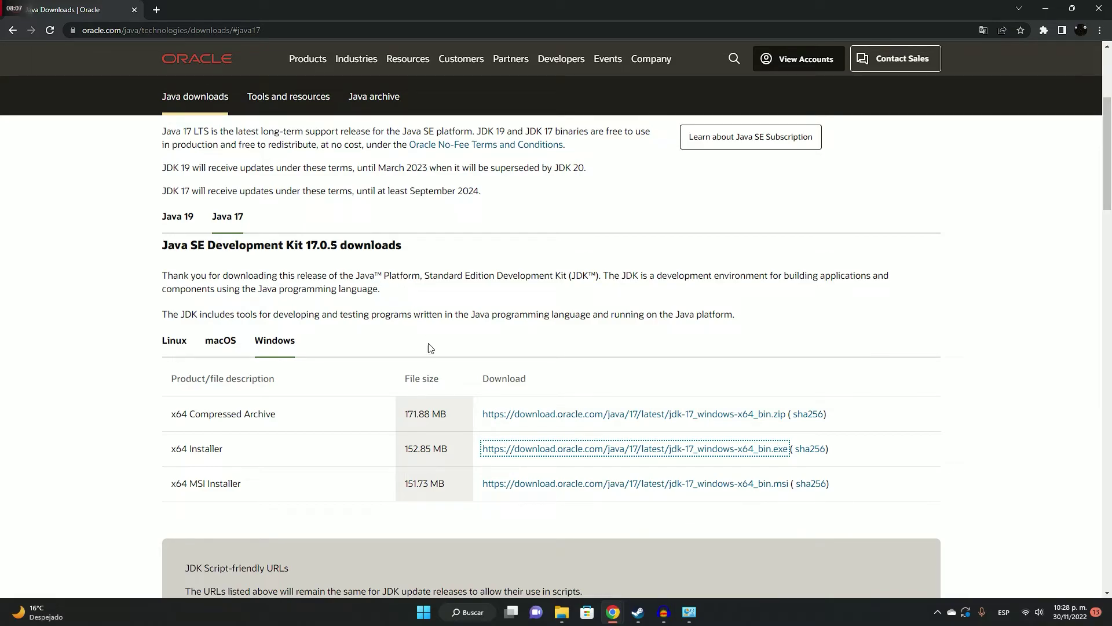
click(467, 612)
click(405, 262)
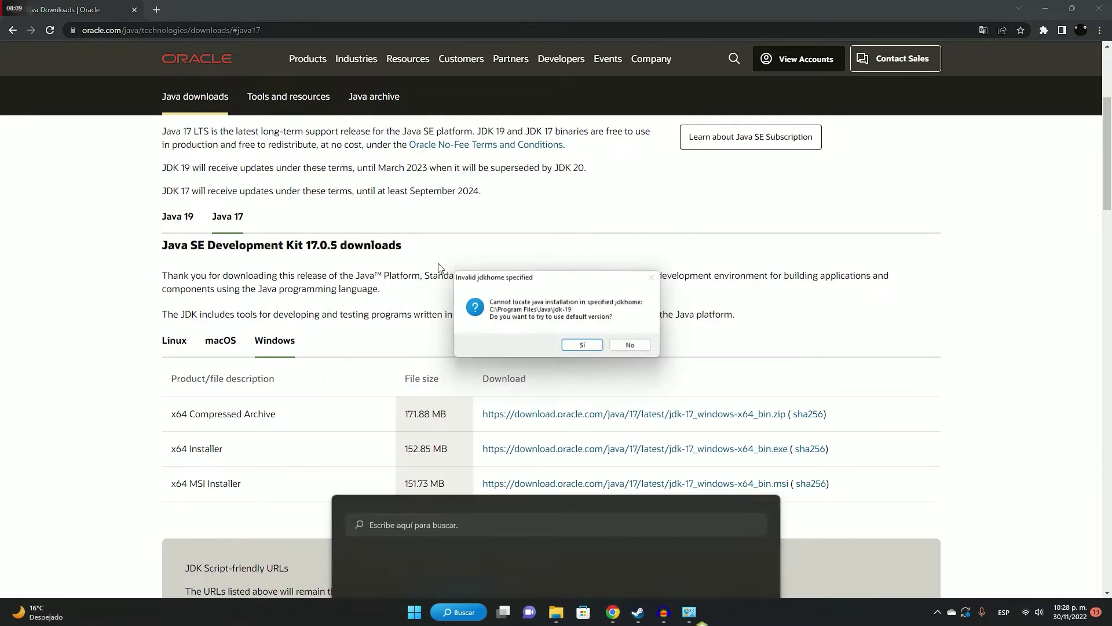
click(585, 348)
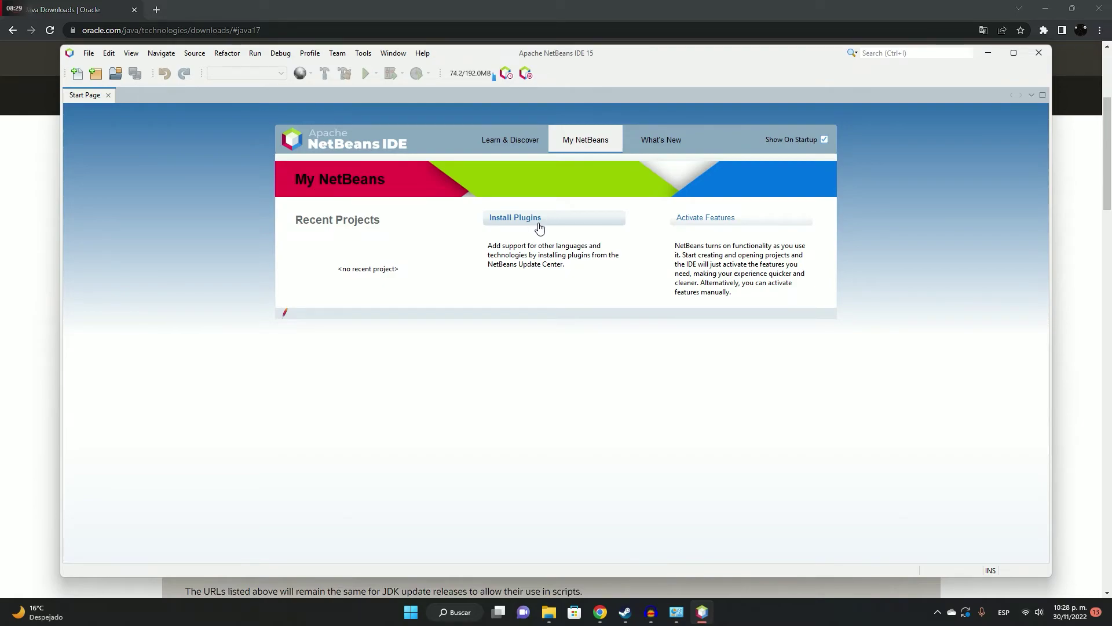
click(539, 224)
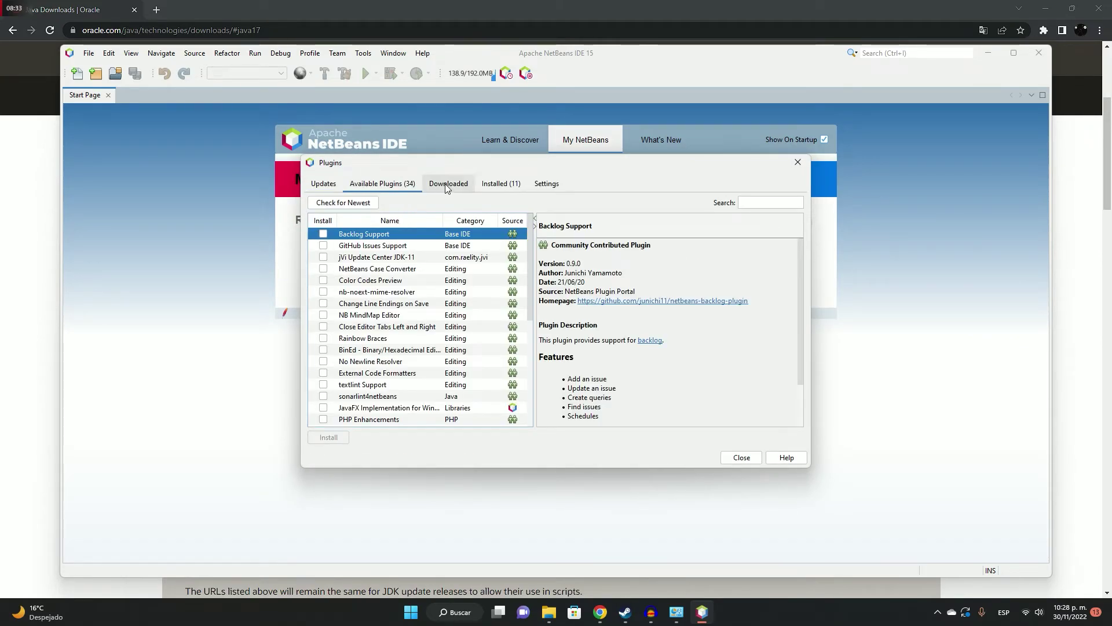
Step: Deactivate the installed Java SE plugin in the plugin manager and restart the IDE immediately to complete the deactivation
click(499, 183)
click(362, 244)
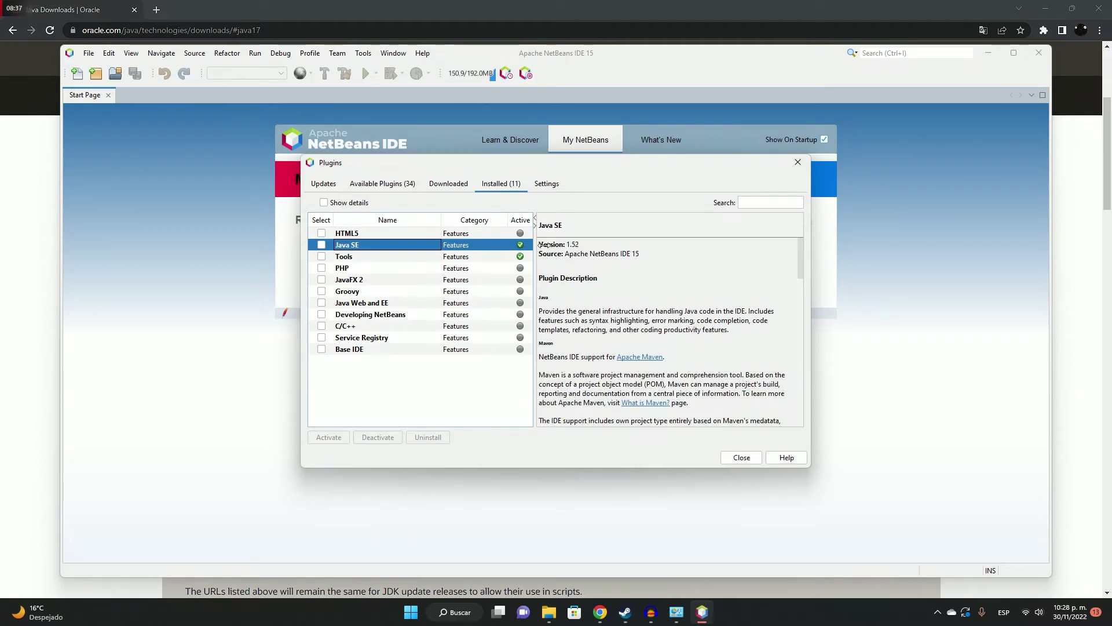
scroll(624, 335, down, 10)
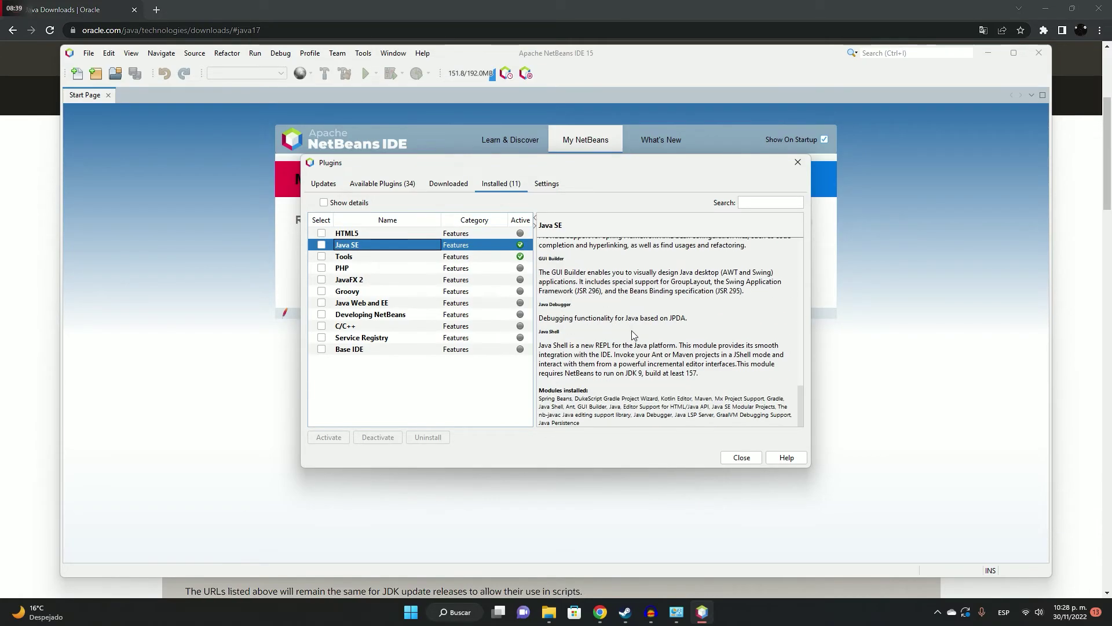
click(322, 244)
click(377, 437)
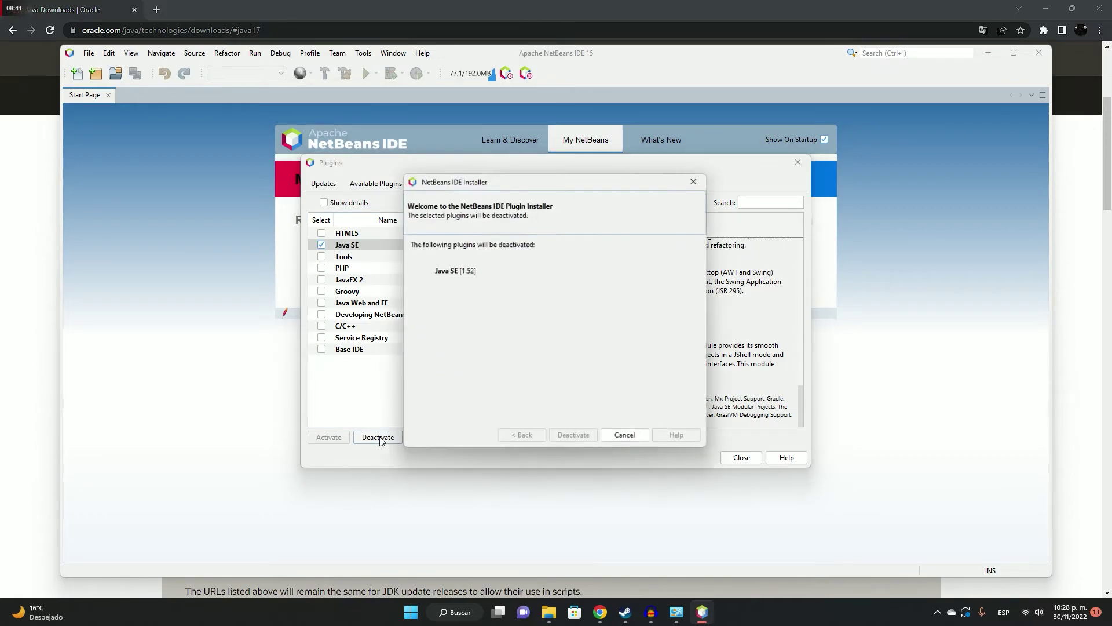
click(575, 438)
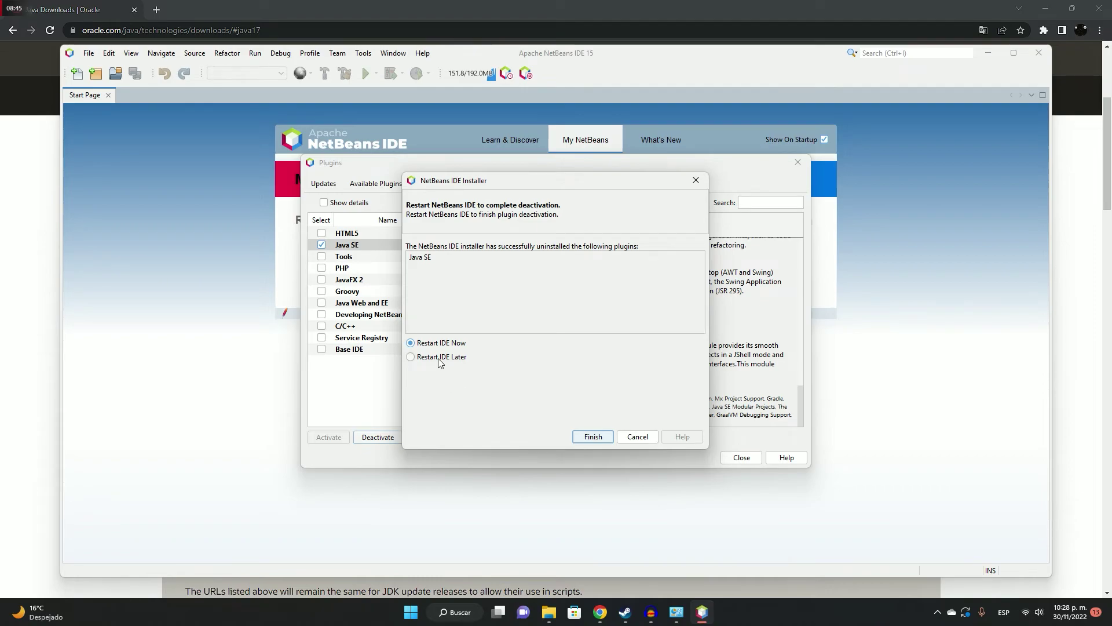
click(593, 437)
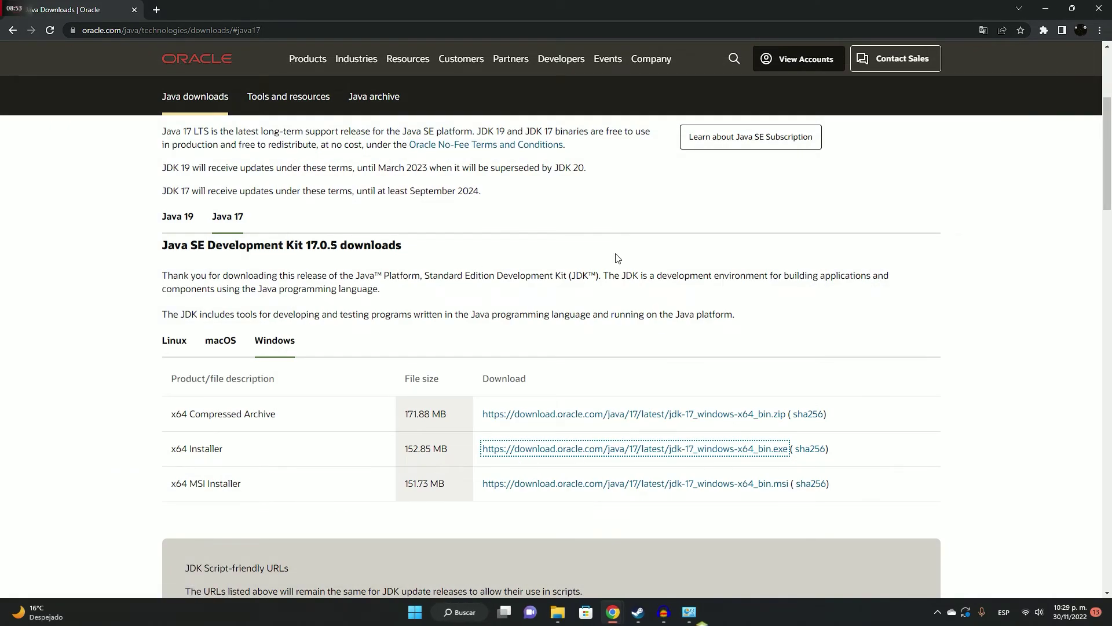
Step: Agree to use the default Java version for the invalid jdkhome prompts while NetBeans restarts
mouse_move(707, 619)
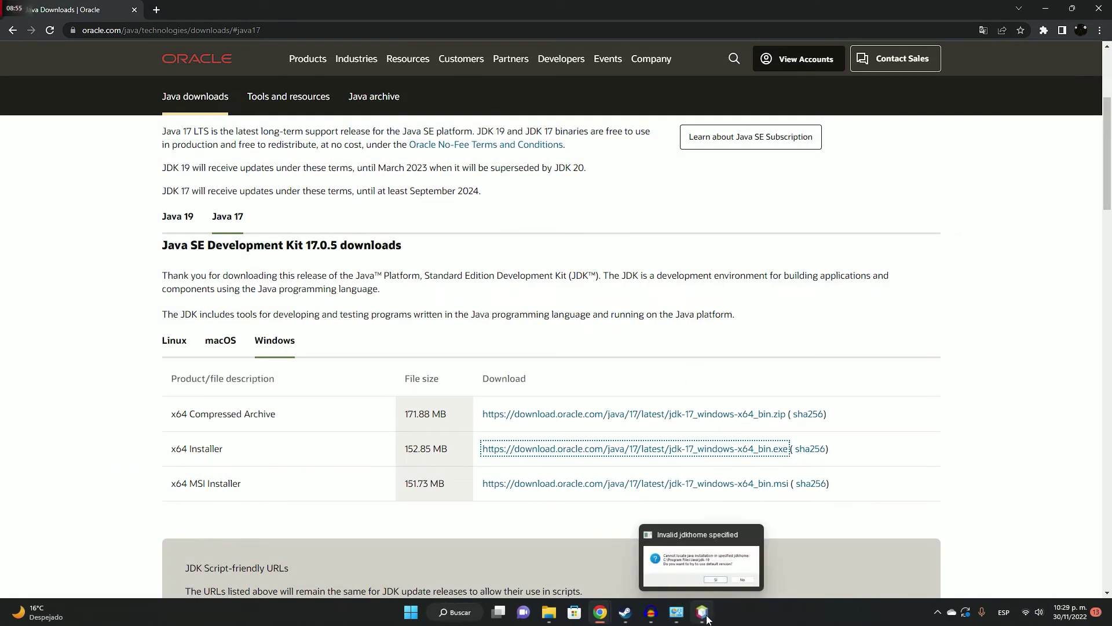
click(712, 568)
click(582, 343)
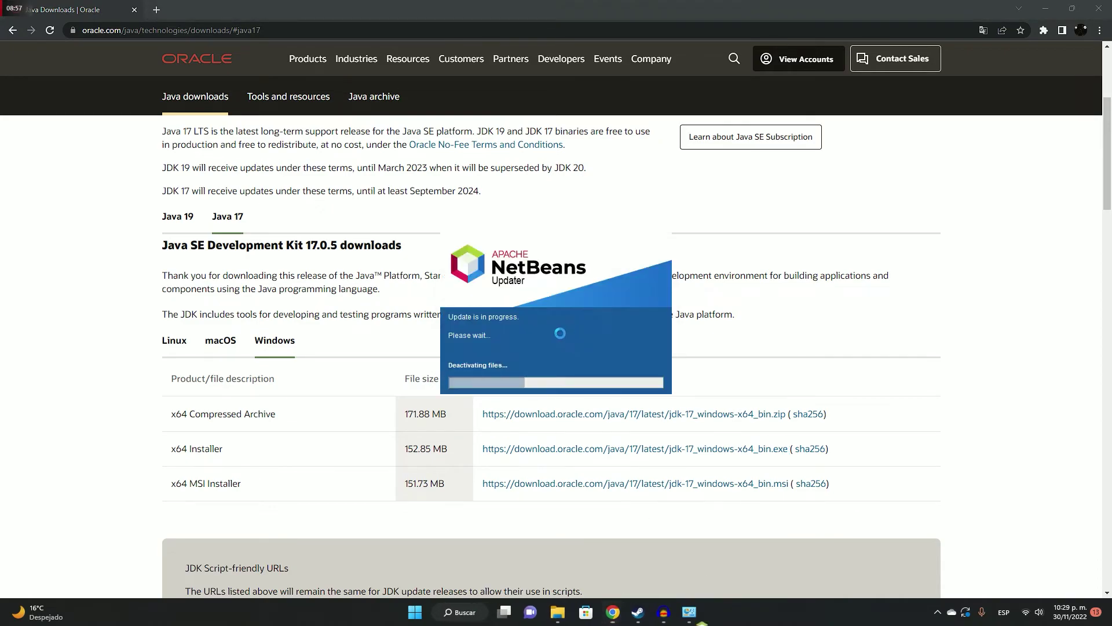
click(582, 346)
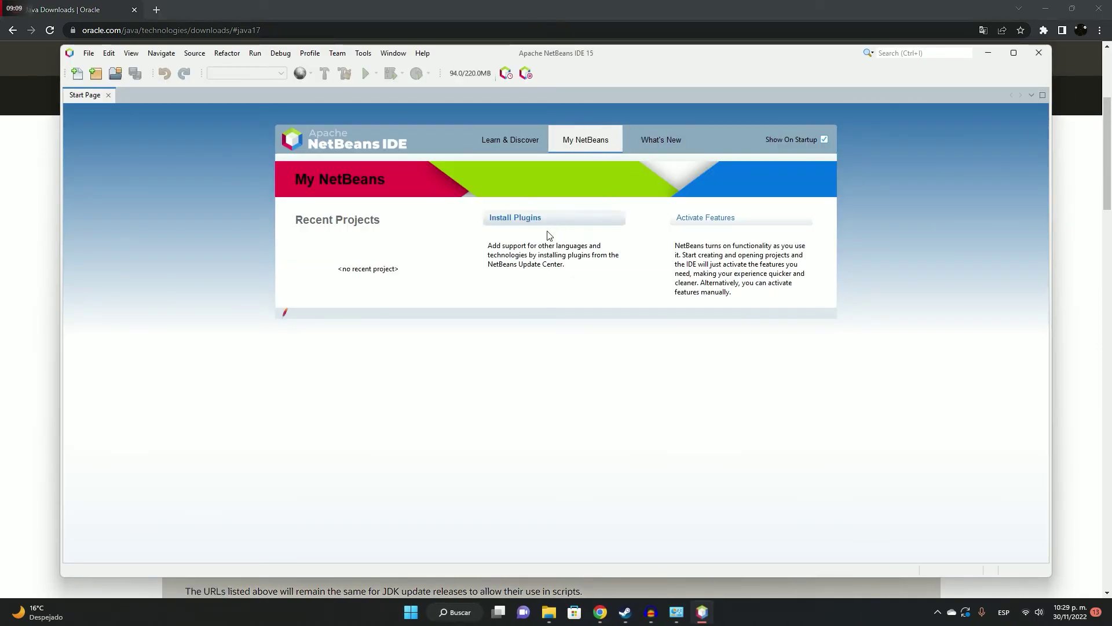
Step: Reopen the NetBeans plugin manager, activate the installed Java SE plugin and close the manager
click(529, 218)
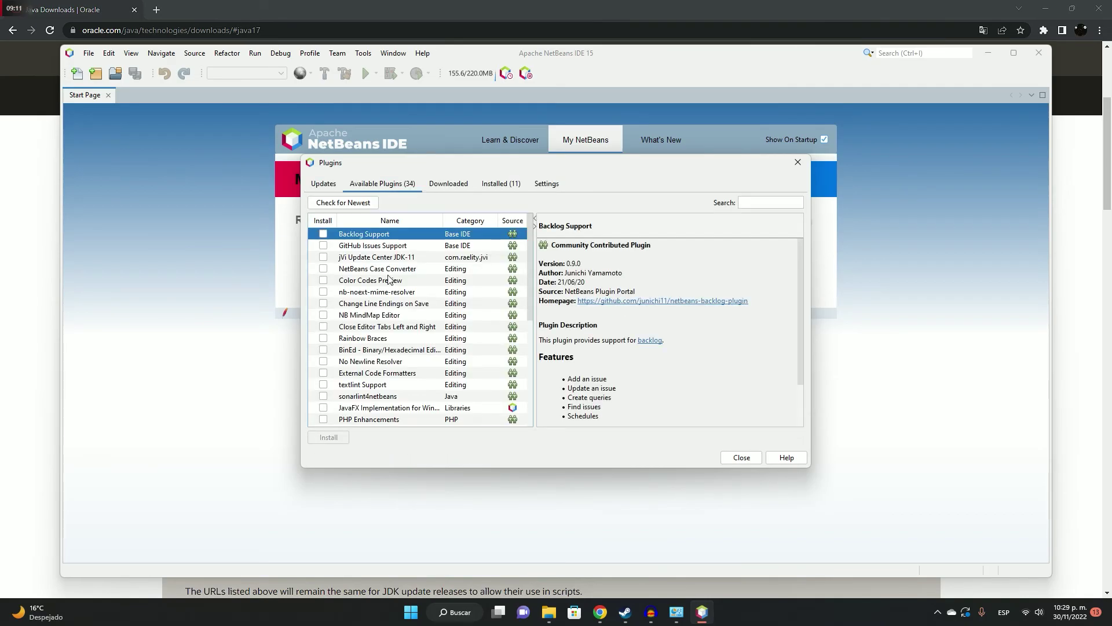
click(508, 185)
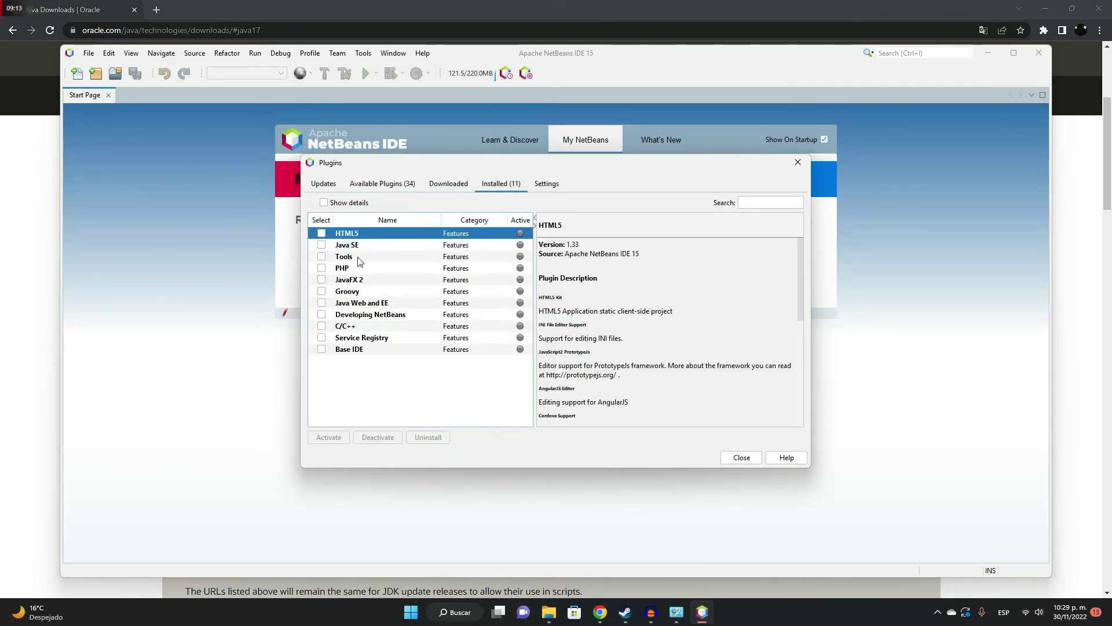
click(322, 244)
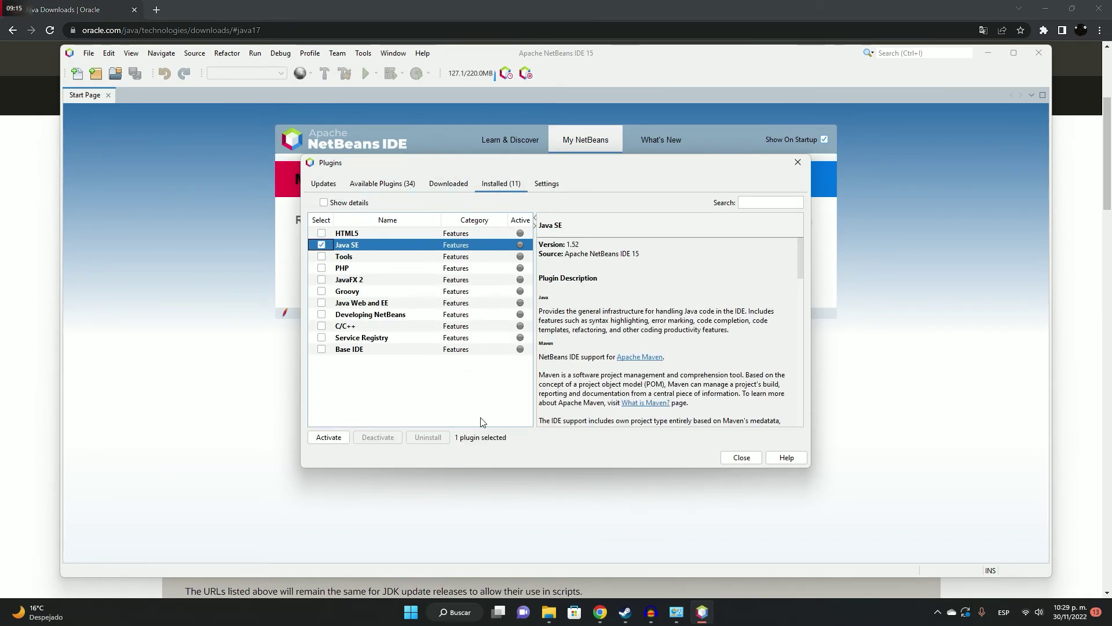
click(328, 437)
click(596, 435)
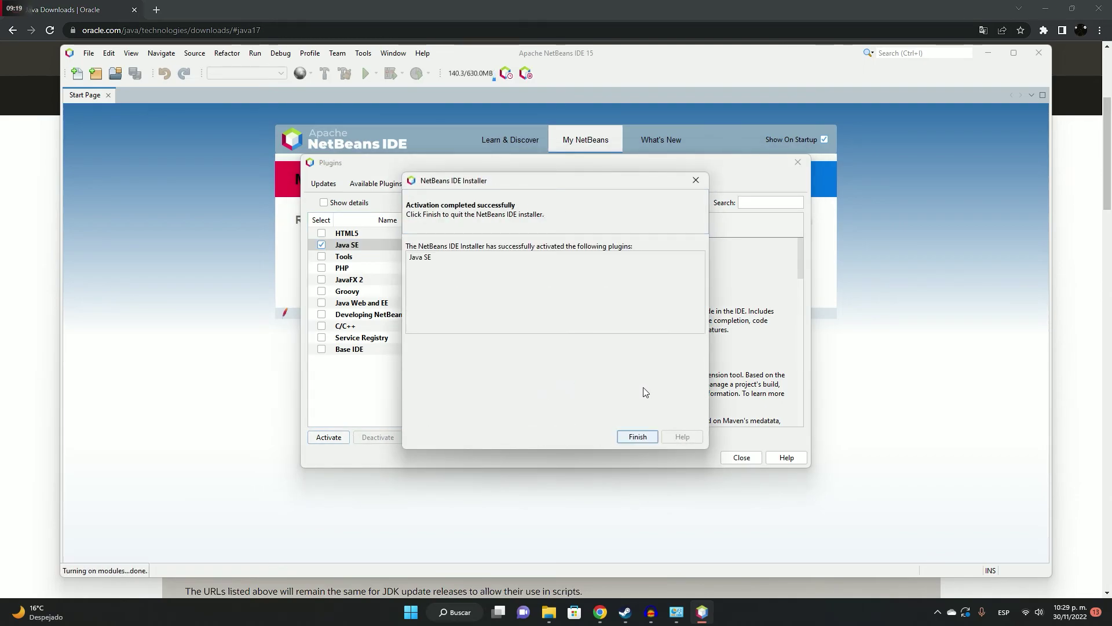
click(639, 435)
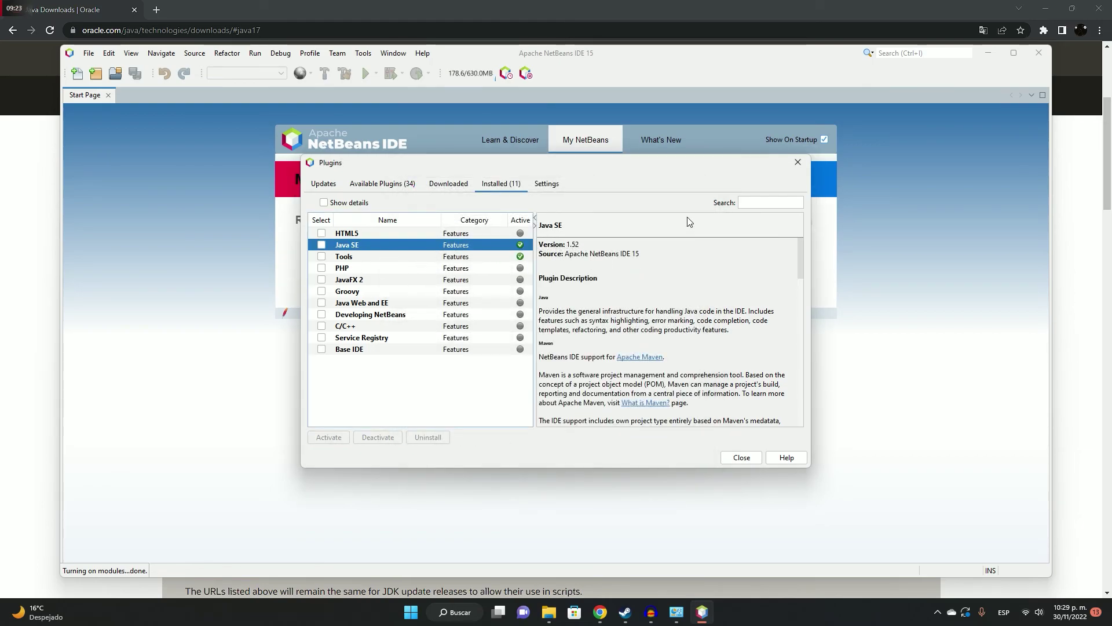
click(794, 165)
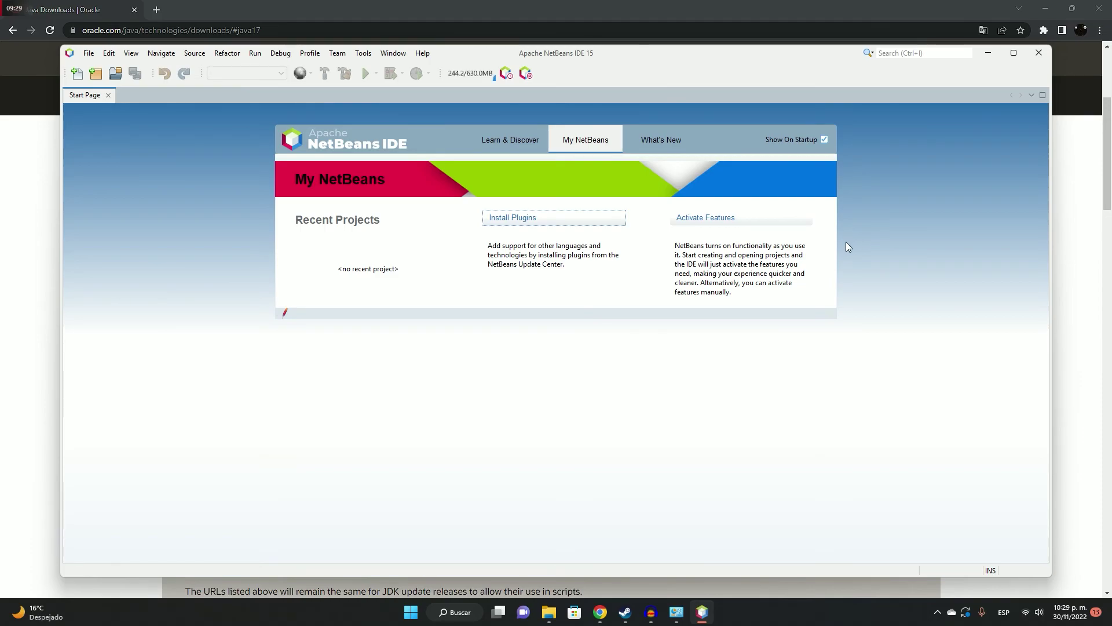
Step: Switch to Oracle's Java 17 downloads page in Chrome and check the Java SE Development Kit 17.0.5 downloads heading
click(16, 258)
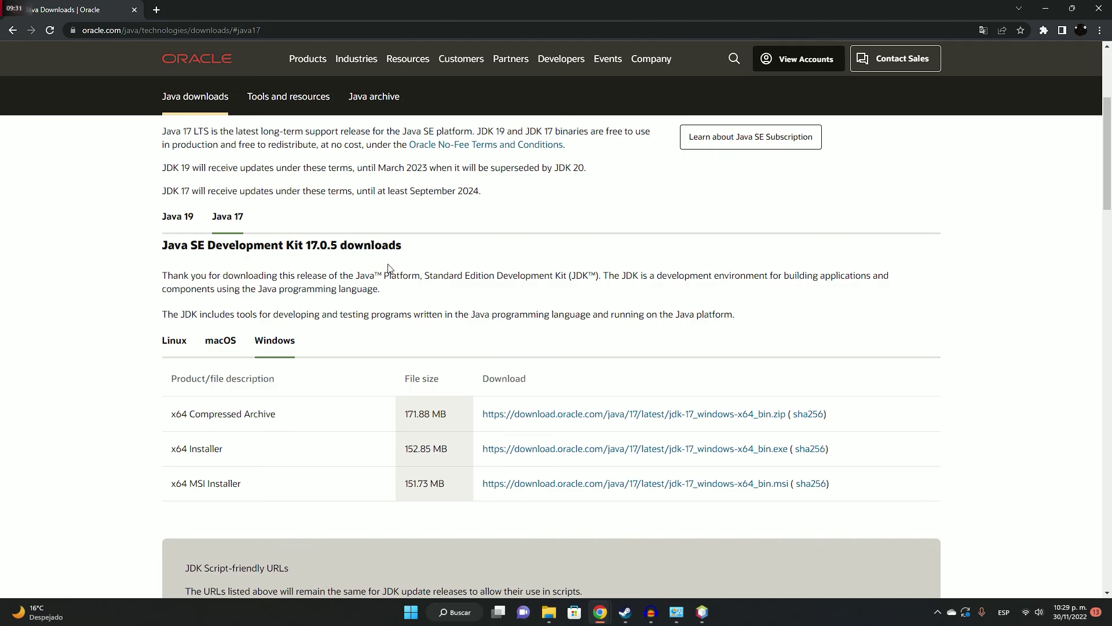
drag(164, 242, 471, 256)
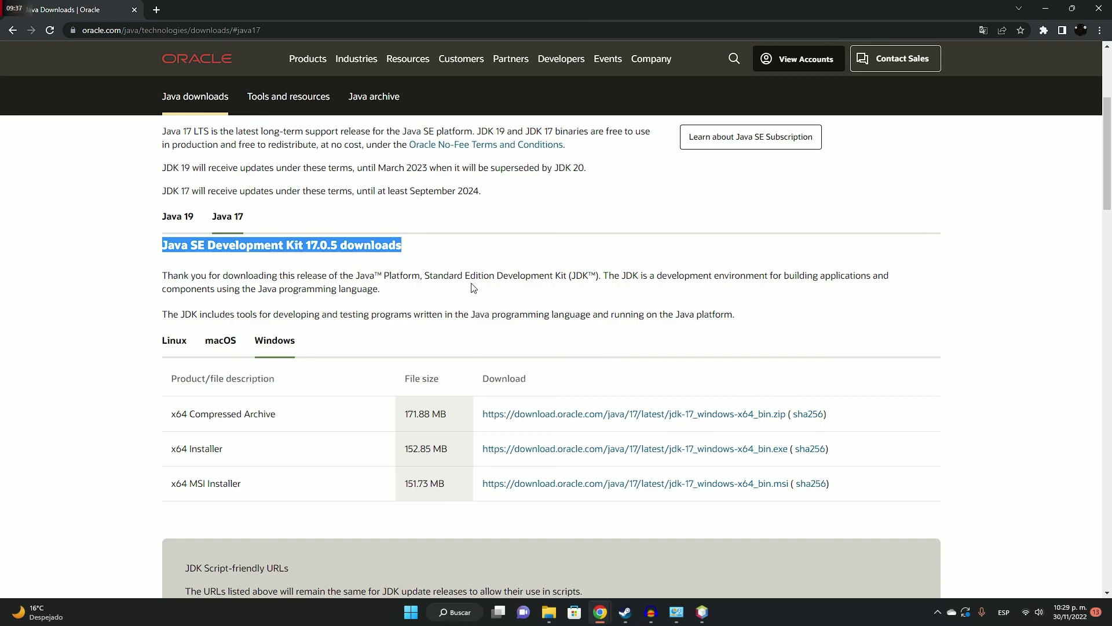
click(351, 279)
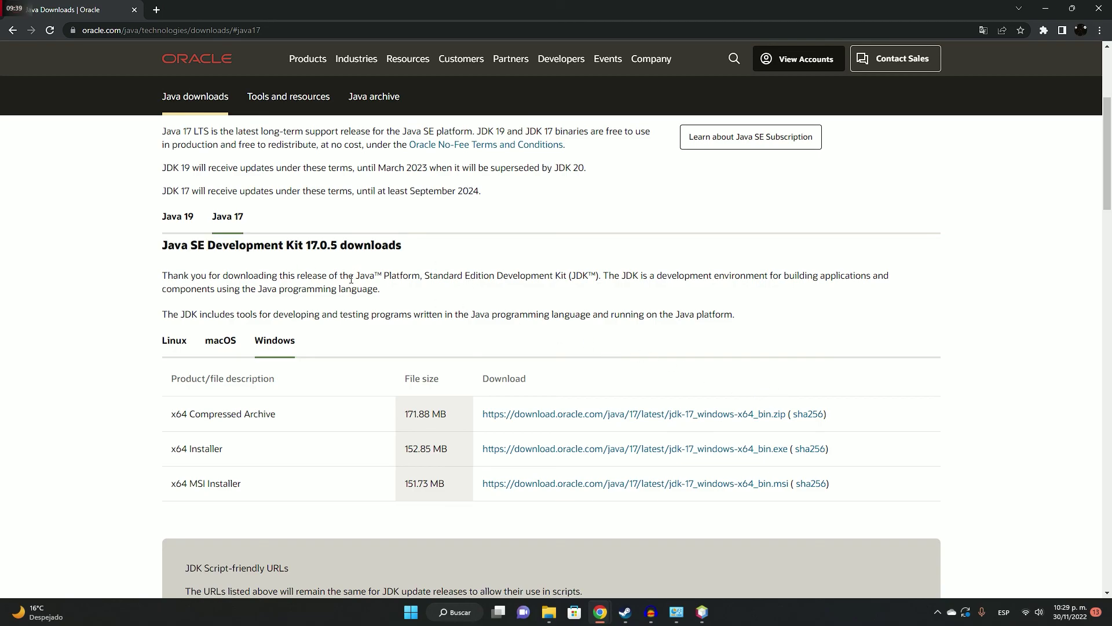